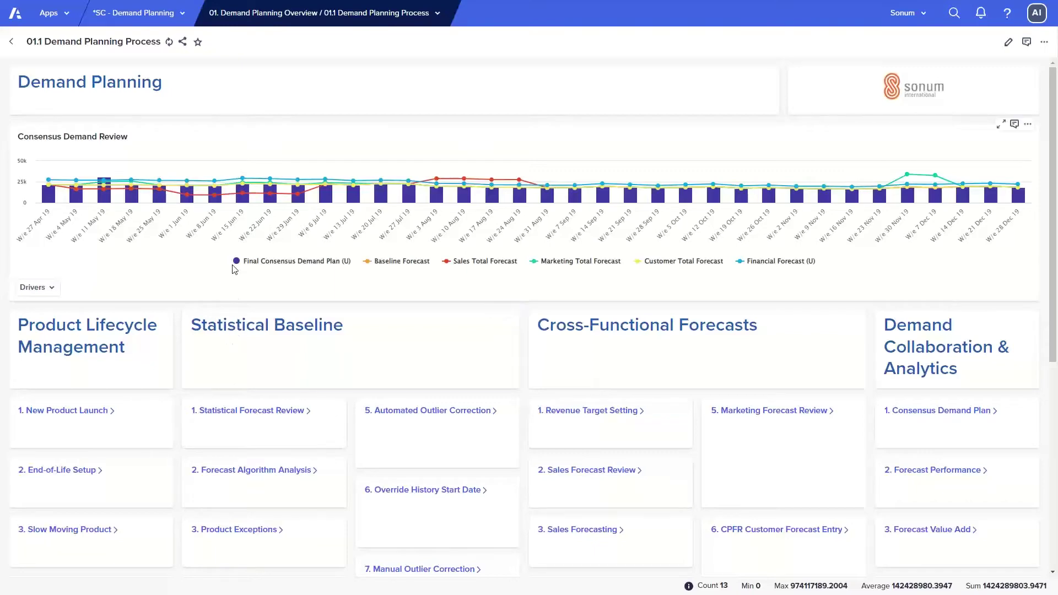
Open the New Product Launch page from the Product Lifecycle Management section of the demand planning process overview
scroll(235, 269, down, 1)
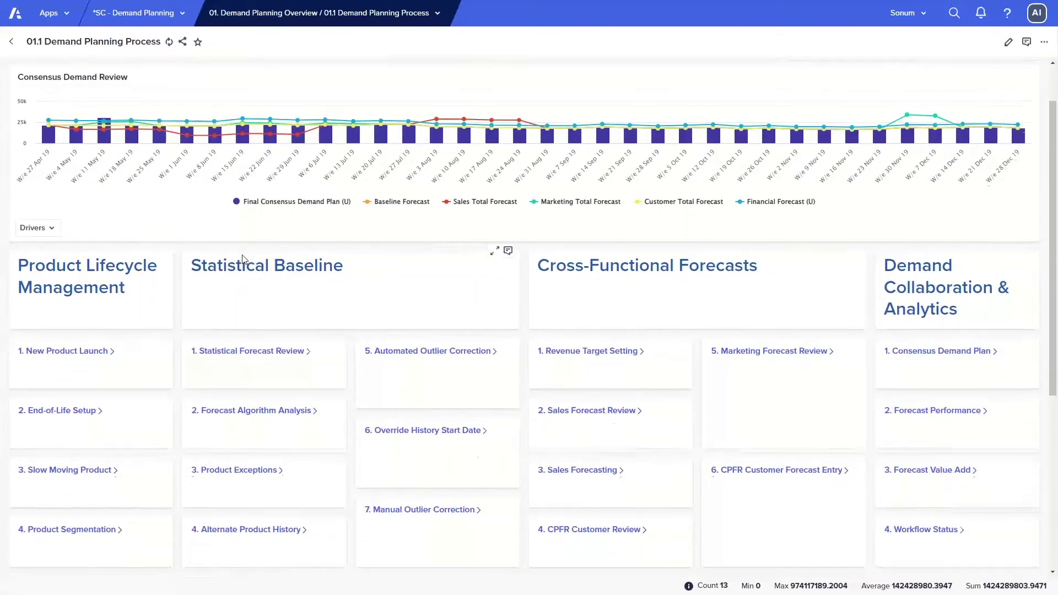
scroll(246, 263, down, 1)
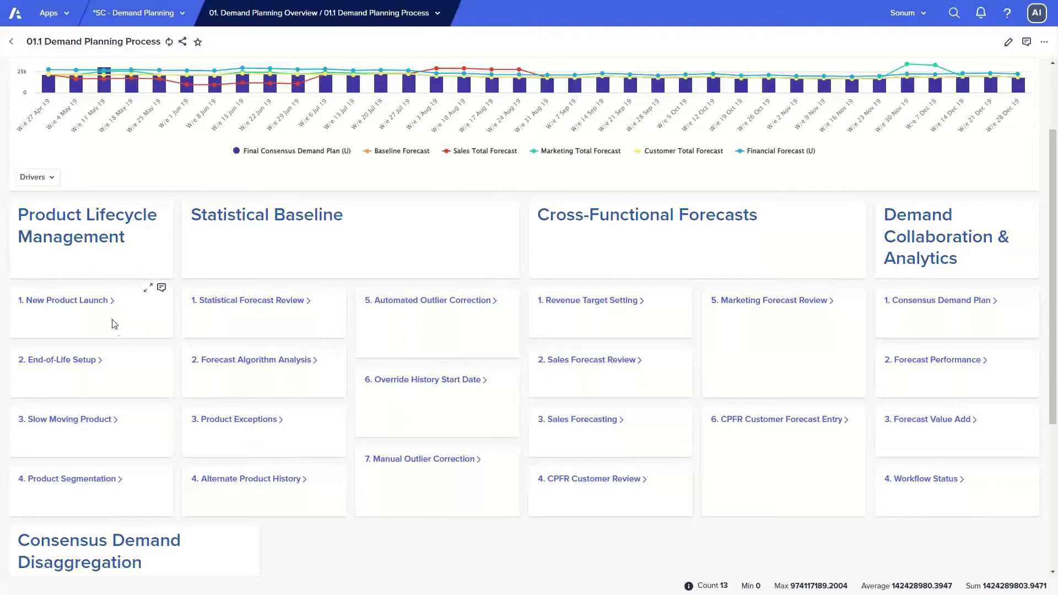
click(80, 302)
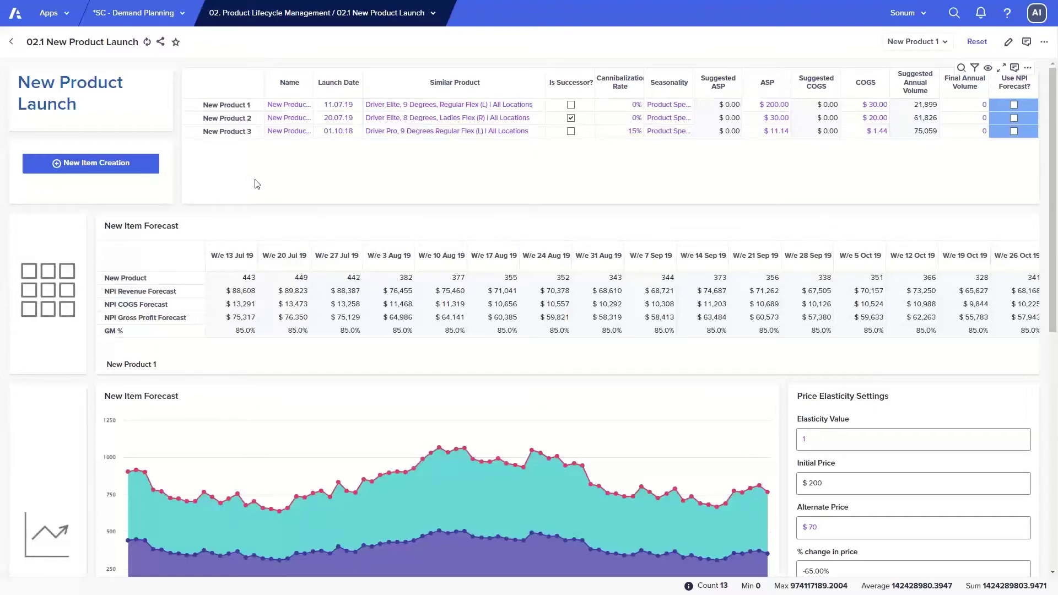
Set the cannibalization rate of New Product 1 to 40%
click(249, 110)
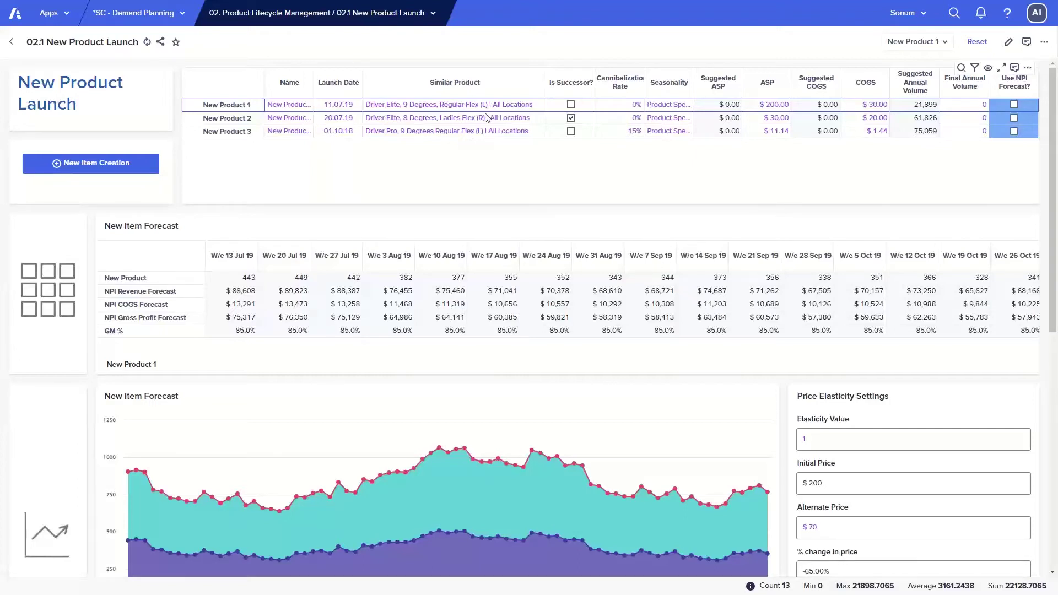
click(518, 106)
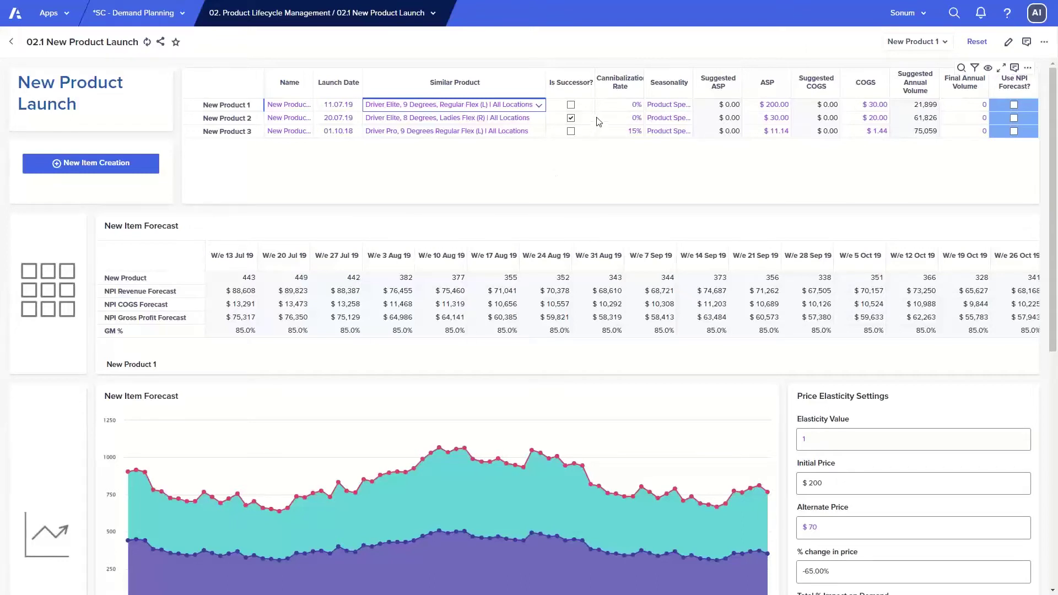
click(620, 105)
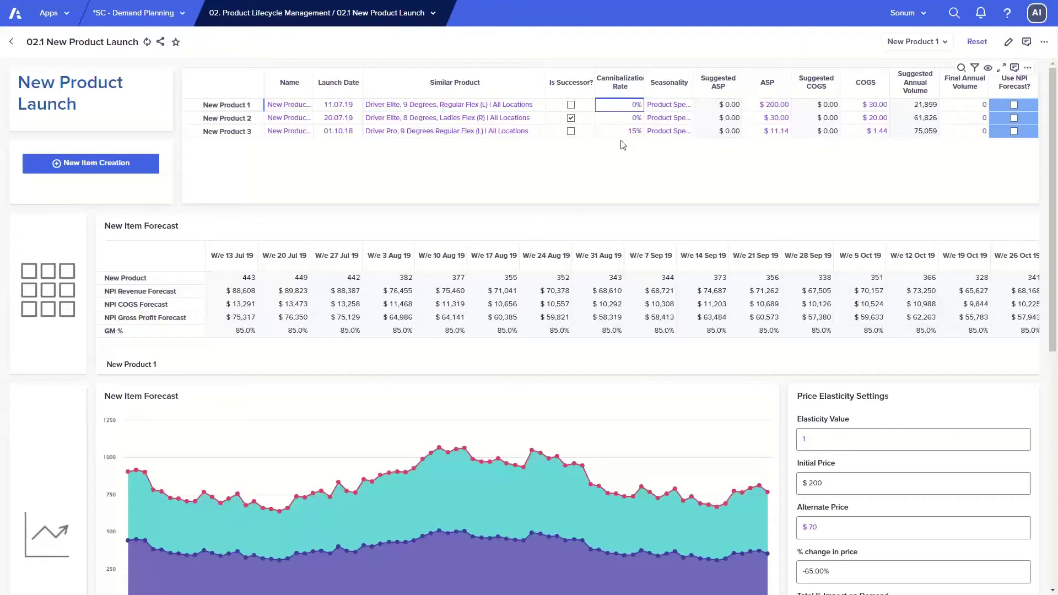
text(0.4)
key(Return)
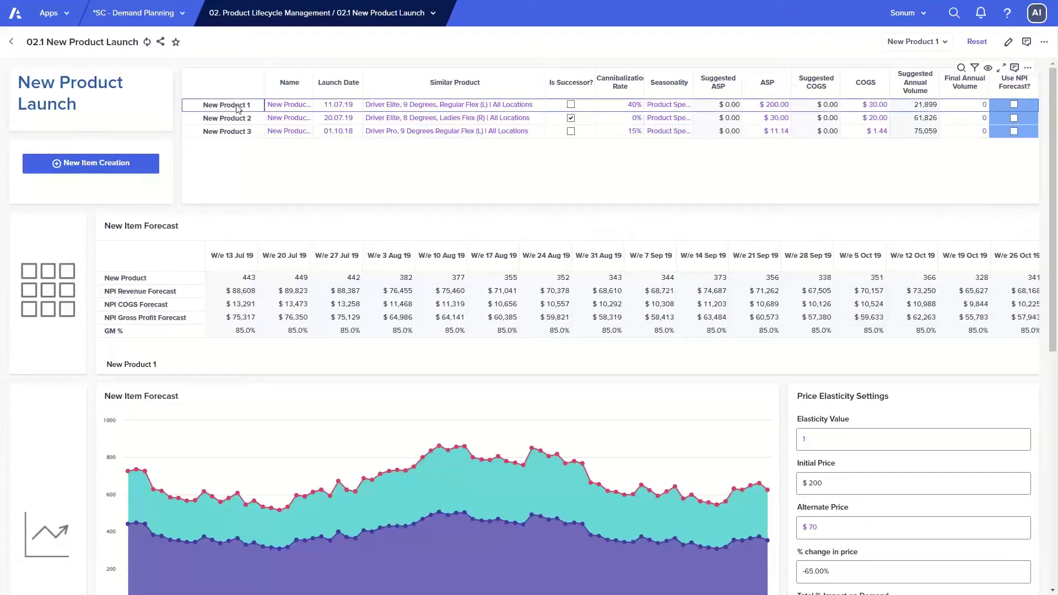
Mark New Product 1 as a successor, clear the flag again, and review the New Item Forecast chart
click(570, 105)
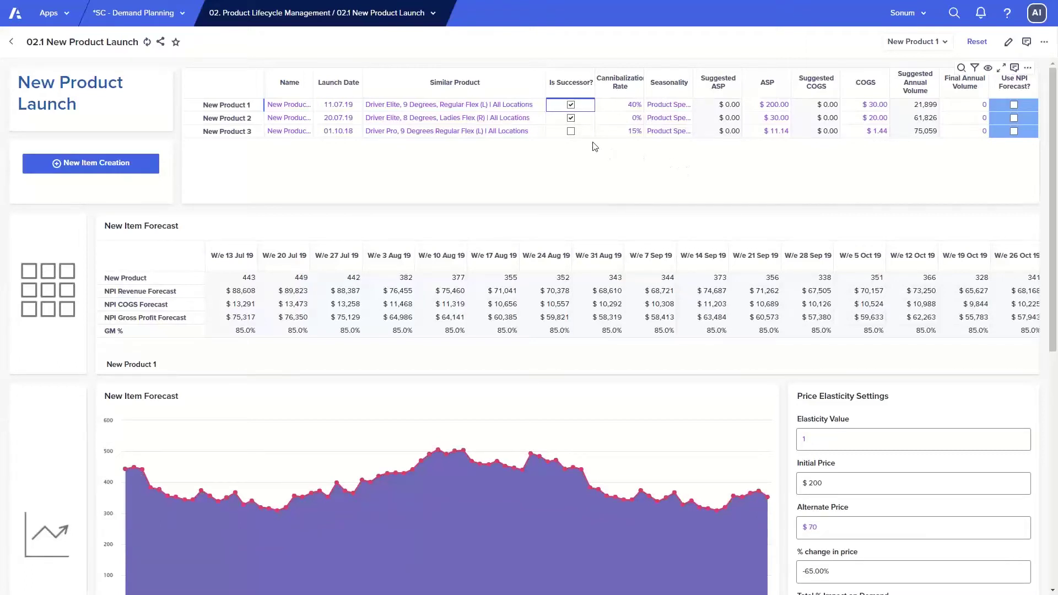
click(571, 105)
scroll(790, 212, down, 1)
scroll(791, 248, down, 2)
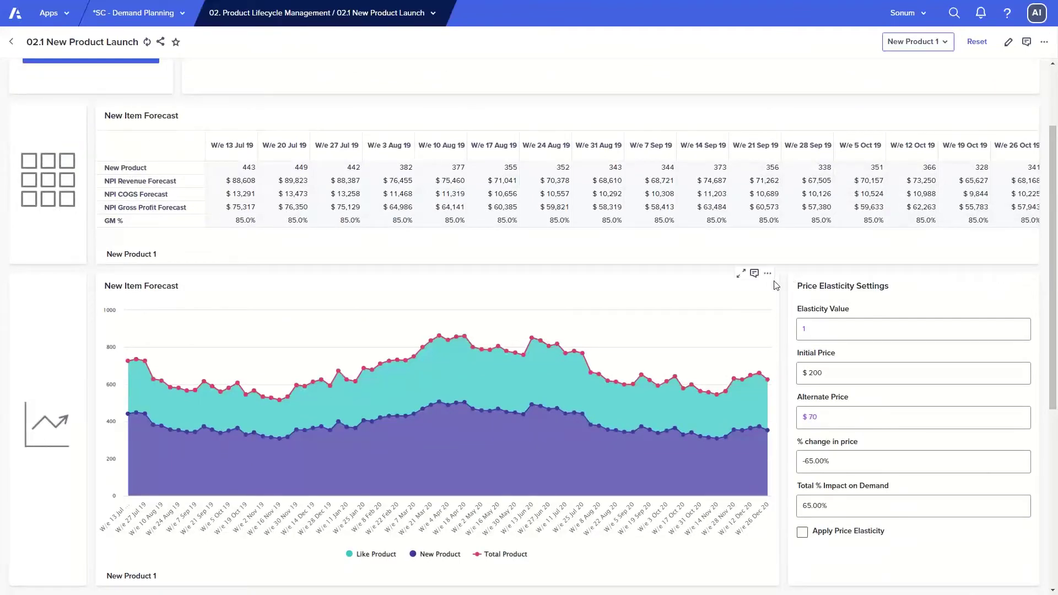
scroll(775, 285, down, 1)
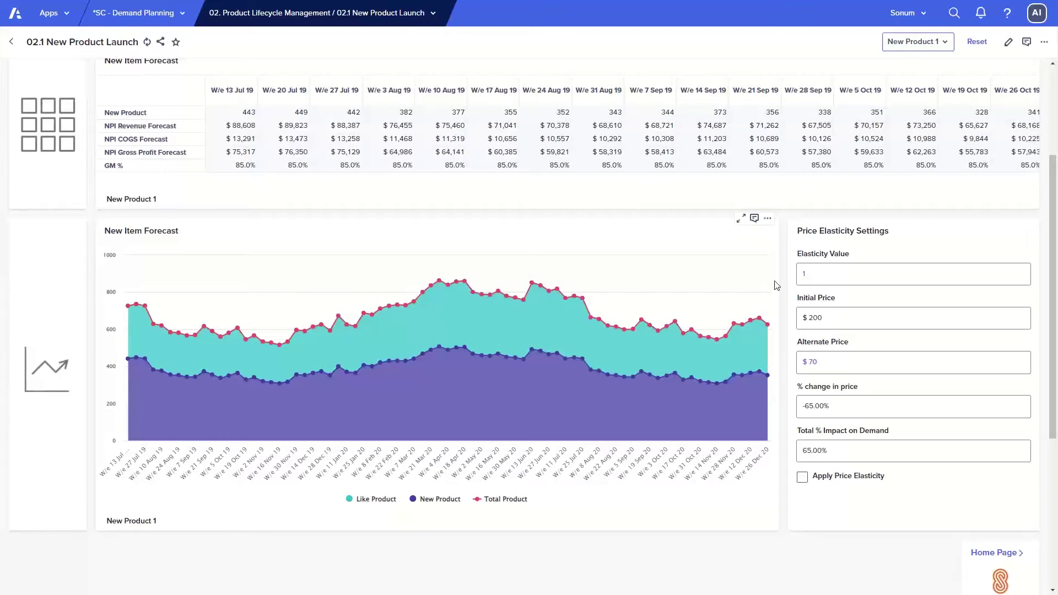
scroll(761, 314, up, 1)
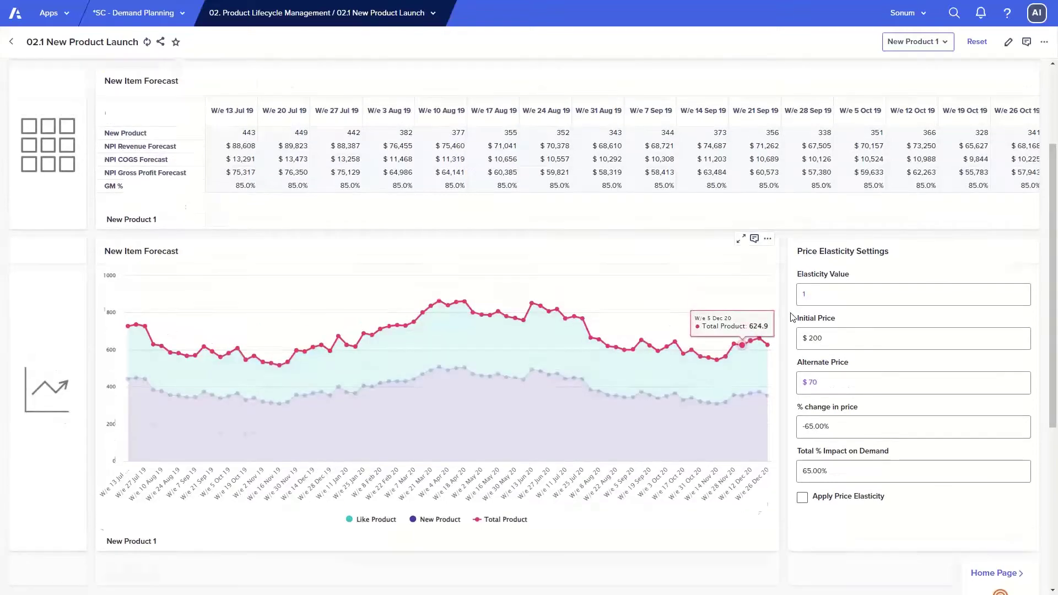
scroll(783, 324, up, 2)
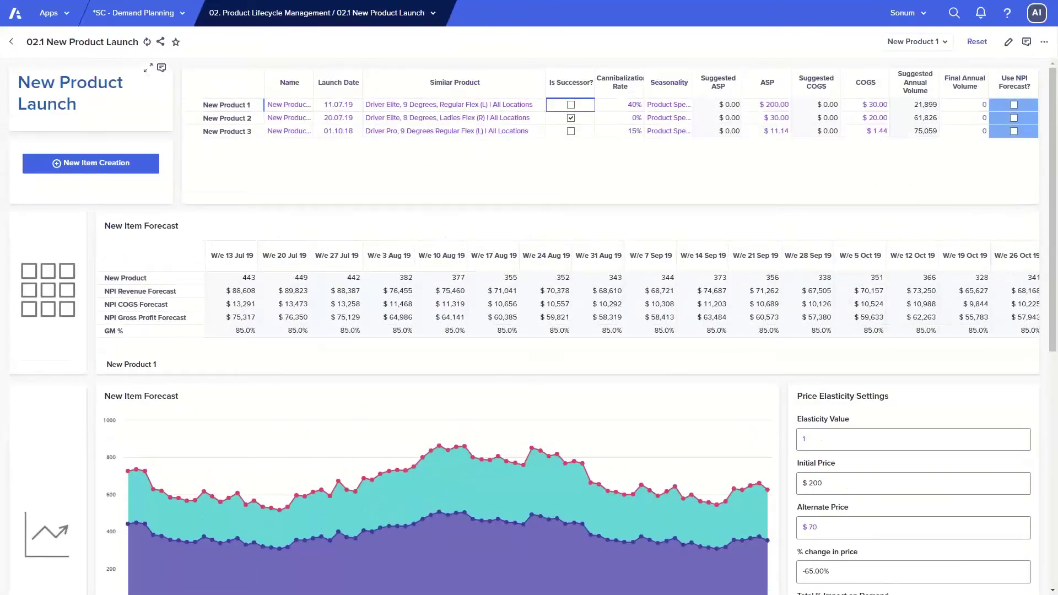
Return to the demand planning process overview and open the Statistical Forecast Review page
click(11, 43)
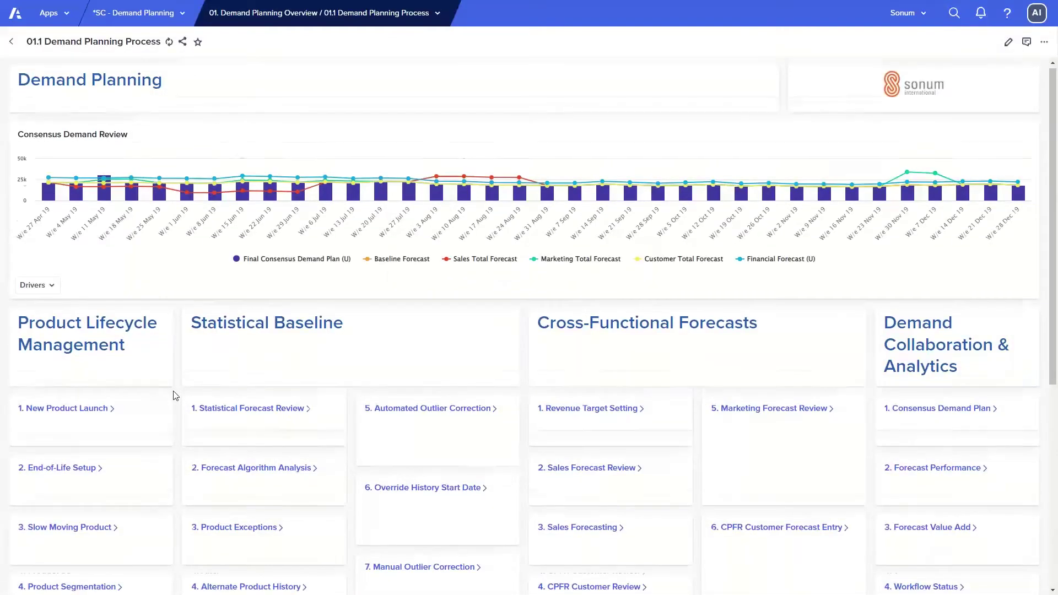
scroll(137, 390, down, 1)
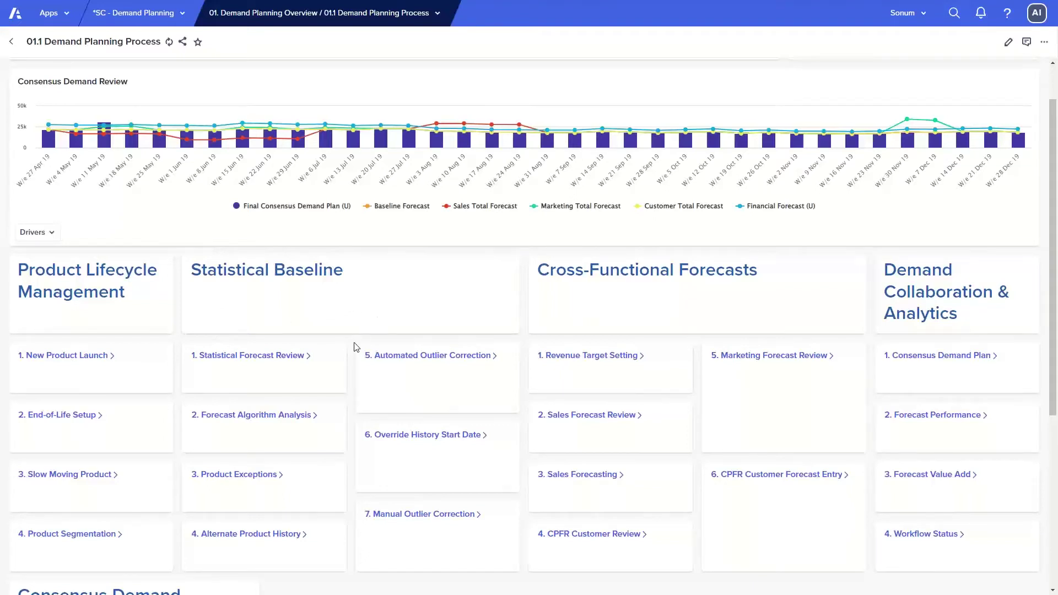
click(275, 359)
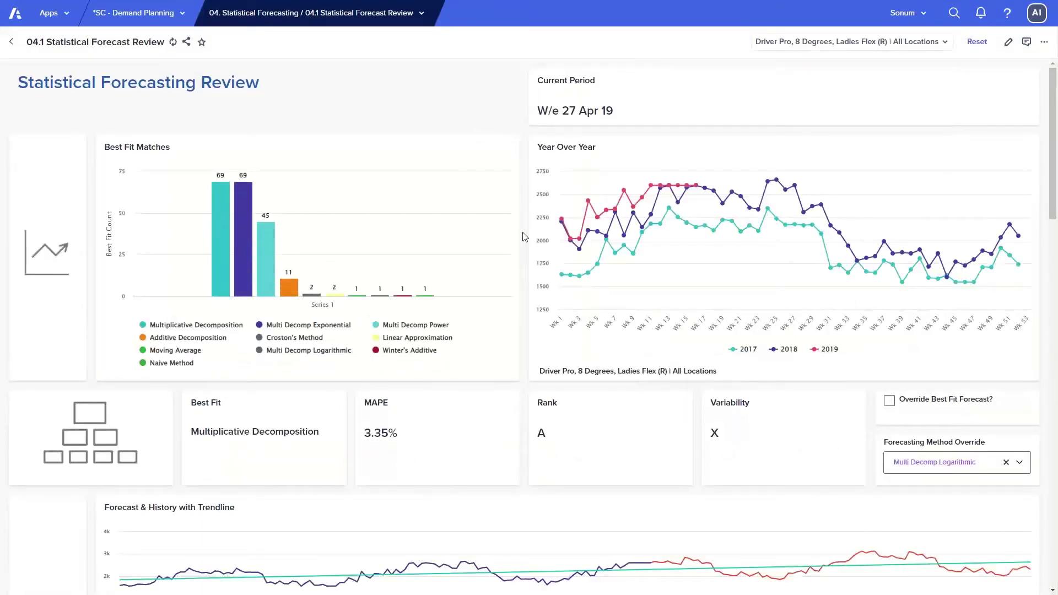
Examine the best fit matches, year-over-year chart, best fit method, MAPE, rank and forecast trendline for the selected item
scroll(527, 234, down, 2)
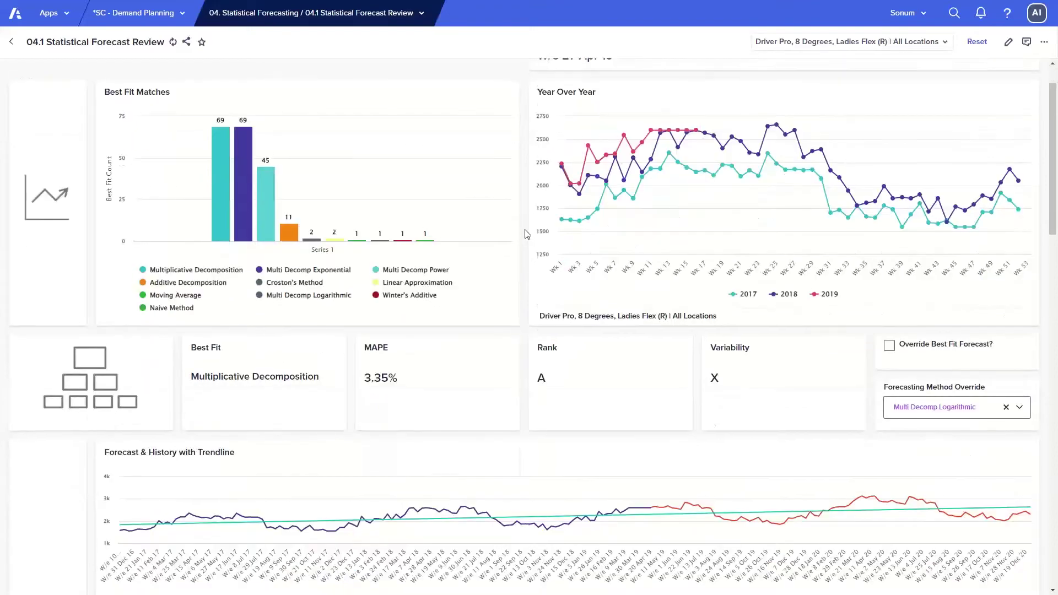
scroll(527, 234, down, 1)
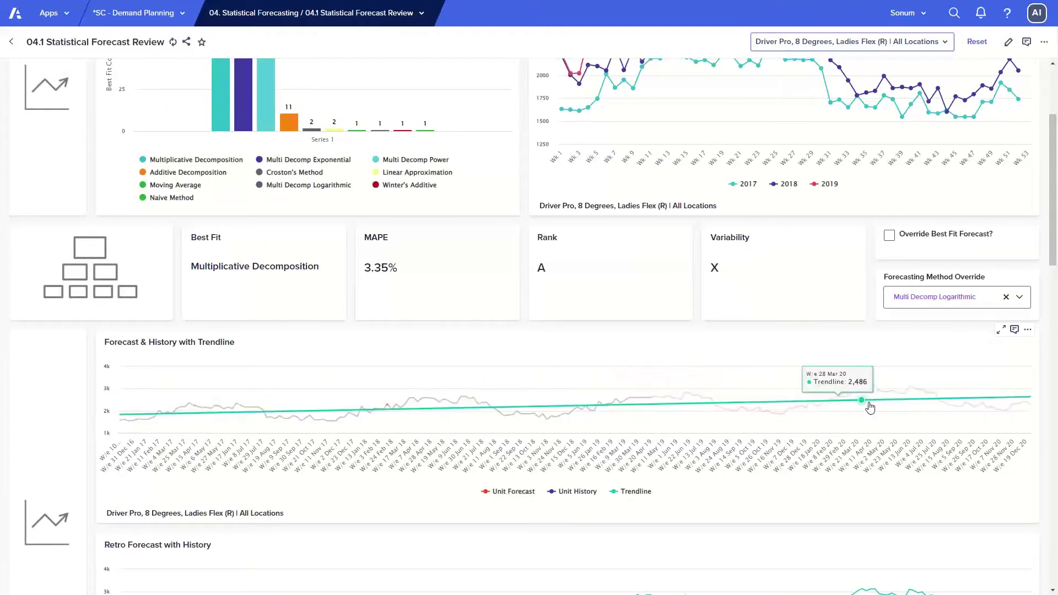
scroll(517, 327, up, 2)
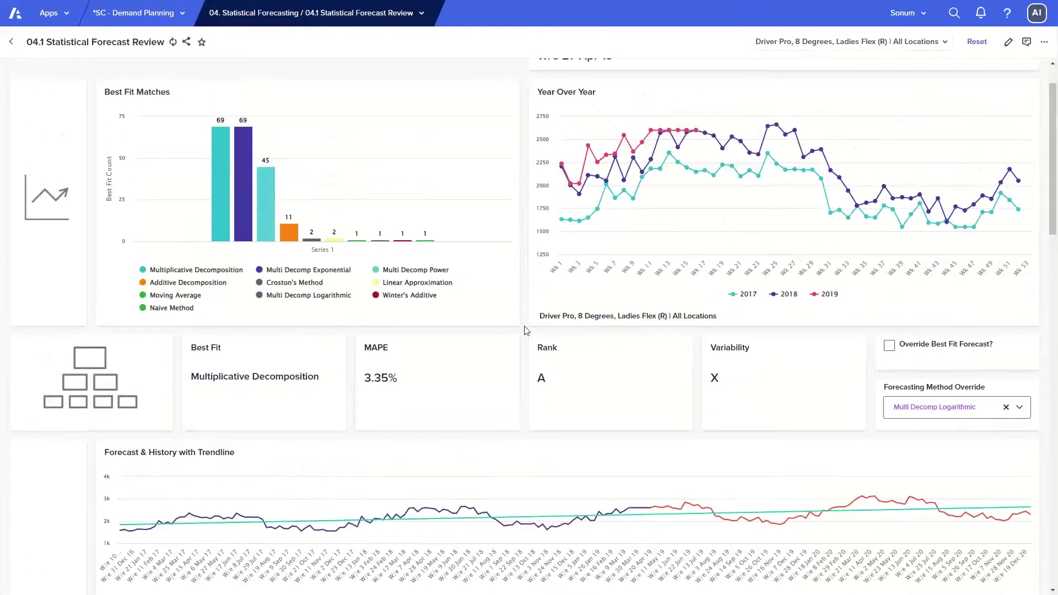
scroll(237, 374, up, 1)
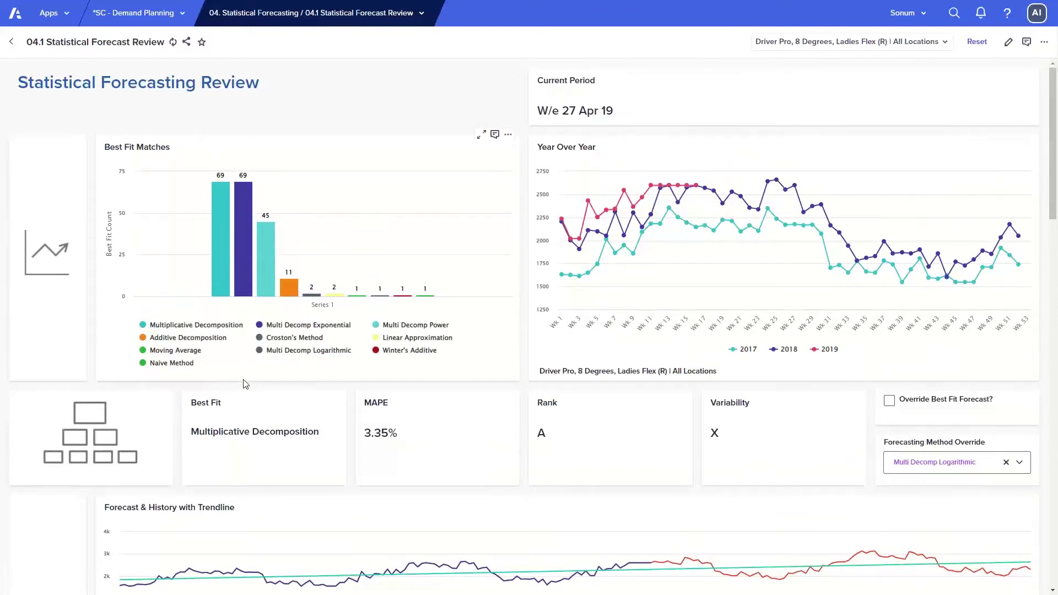
scroll(246, 381, down, 1)
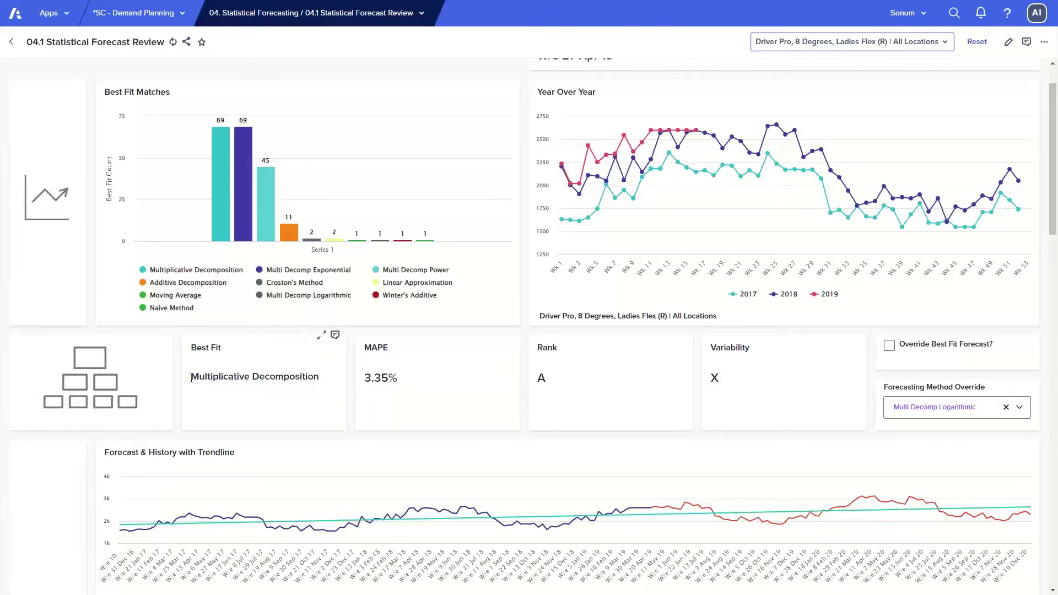
drag(191, 378, 356, 380)
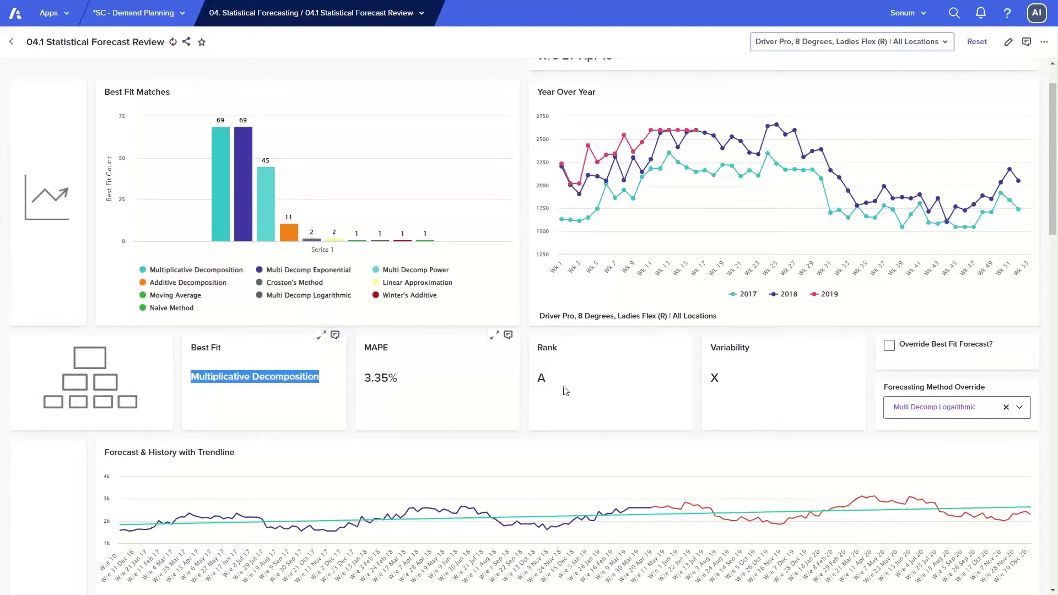
scroll(541, 391, down, 1)
scroll(541, 392, down, 2)
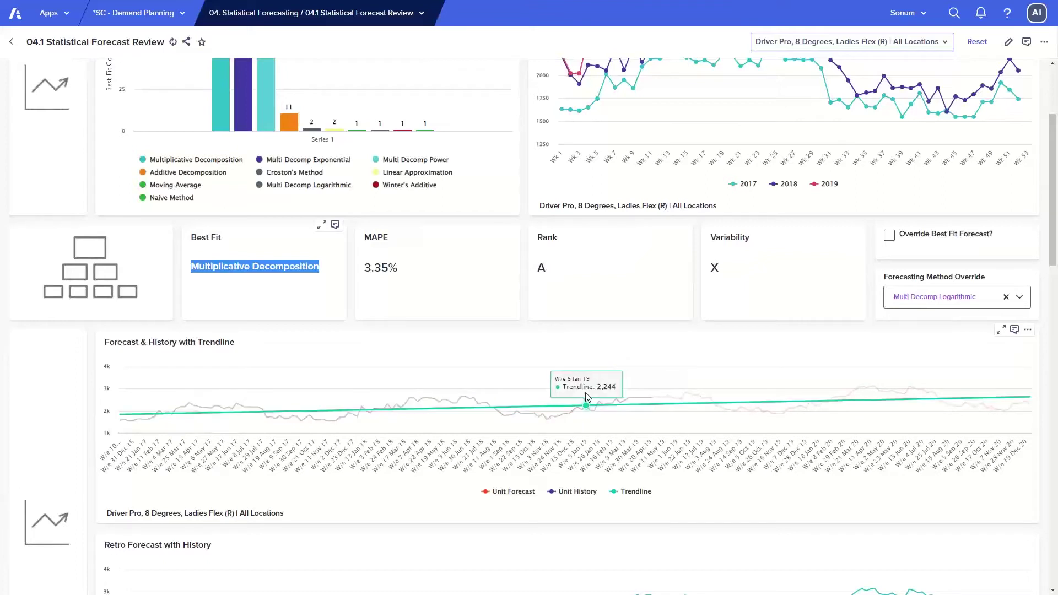
click(329, 274)
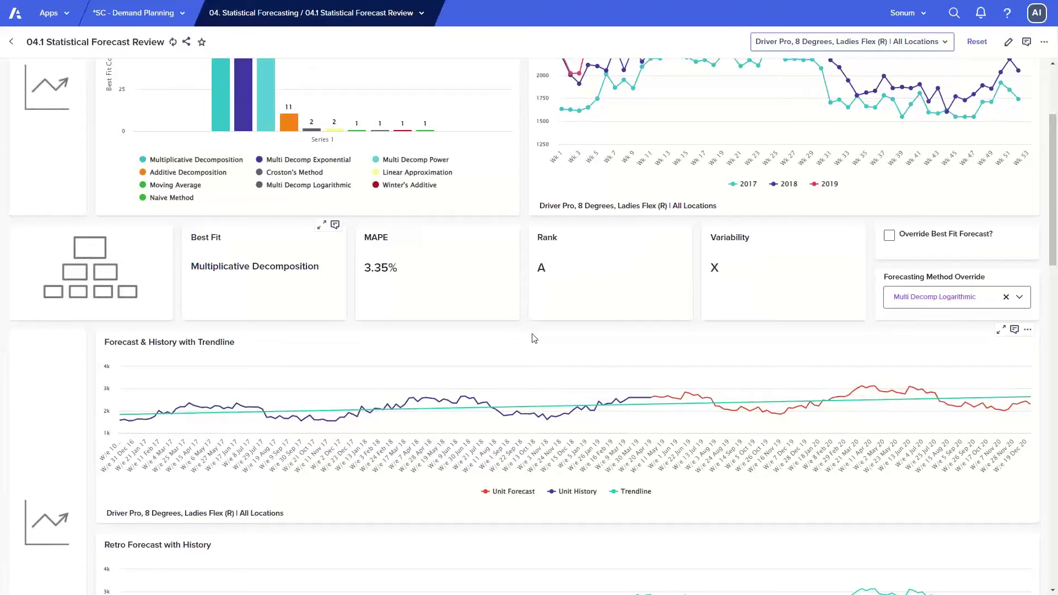
scroll(534, 338, up, 1)
drag(190, 321, 325, 337)
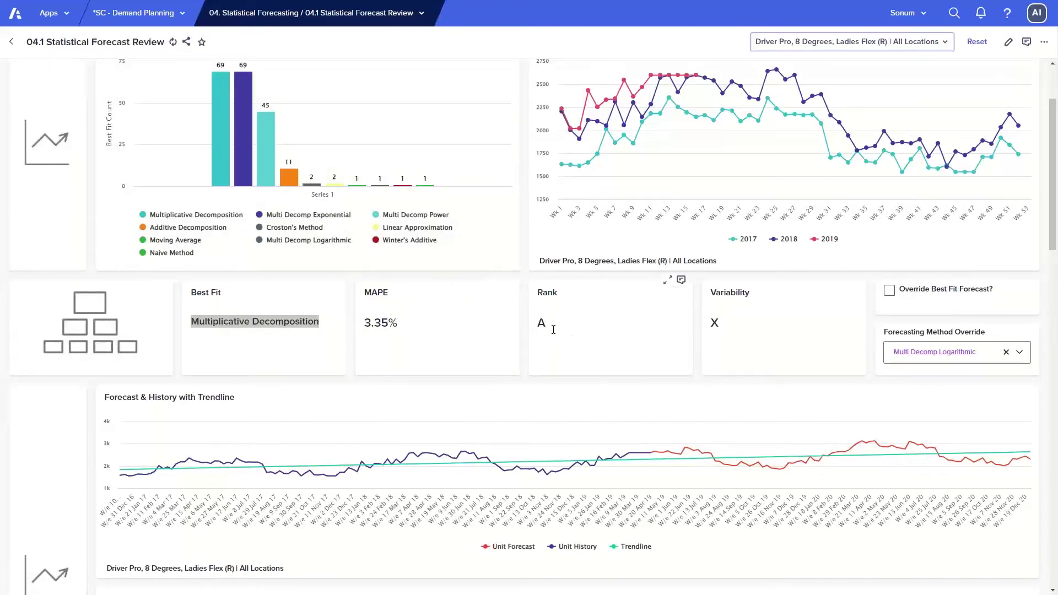
Examine the retro forecast, the model parameters and the forecasting method override options, keeping Multi Decomp Logarithmic
scroll(554, 329, down, 1)
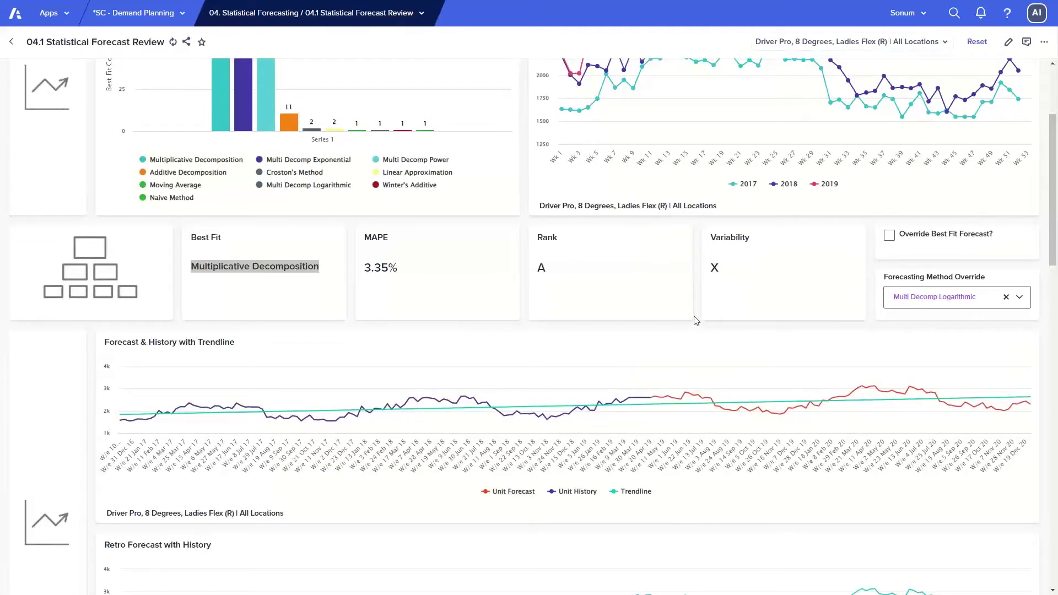
scroll(696, 320, down, 1)
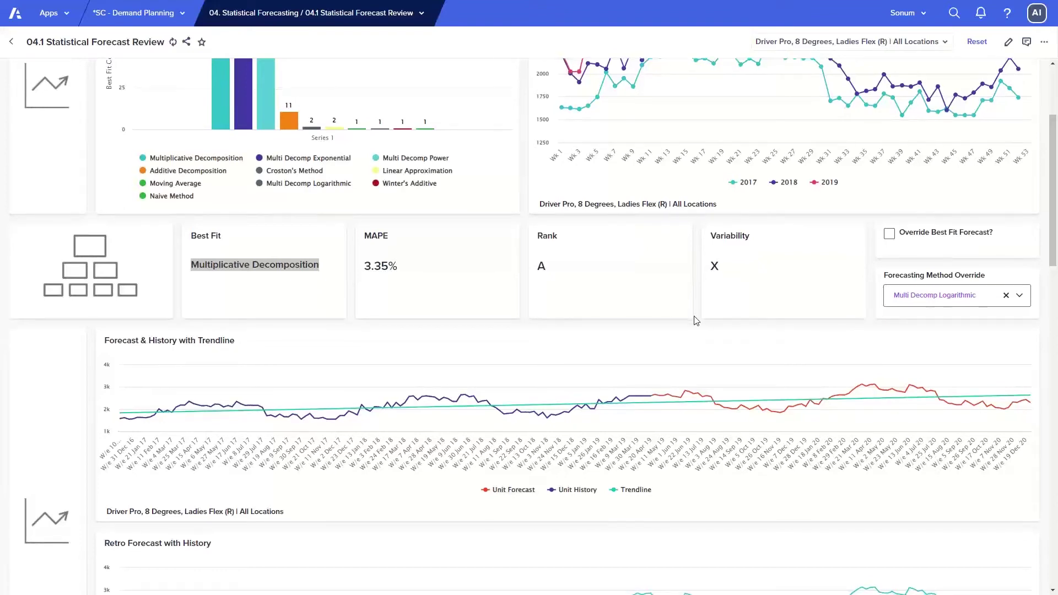
scroll(696, 321, down, 7)
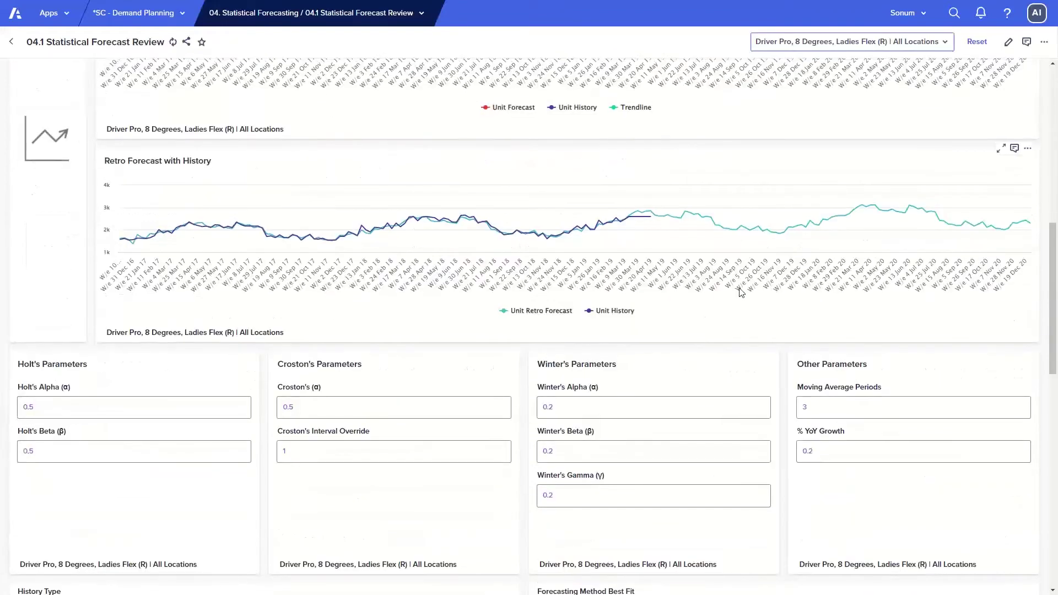
scroll(741, 291, up, 3)
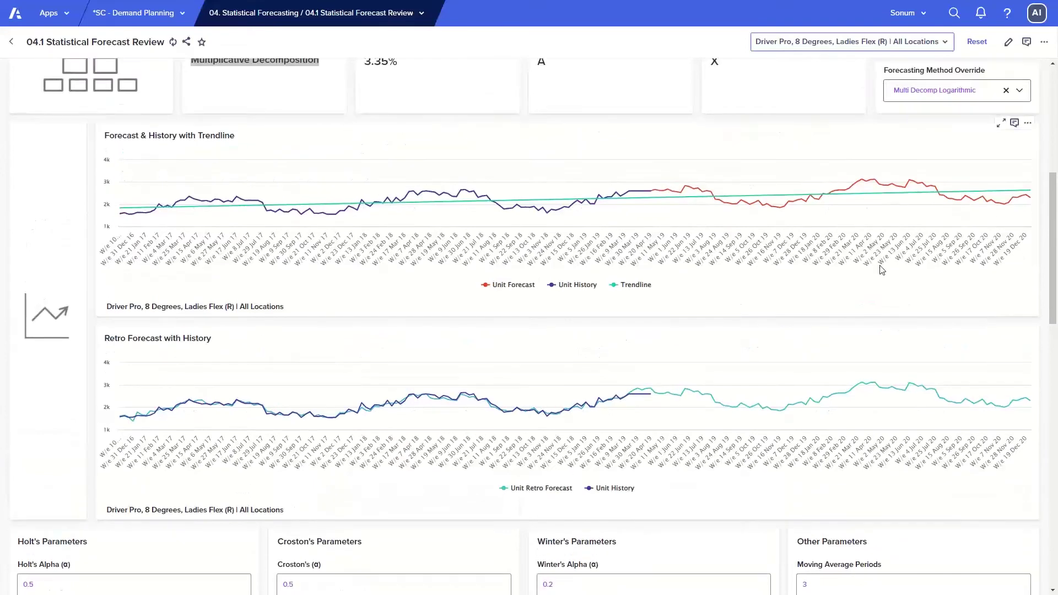
scroll(880, 270, up, 2)
click(948, 186)
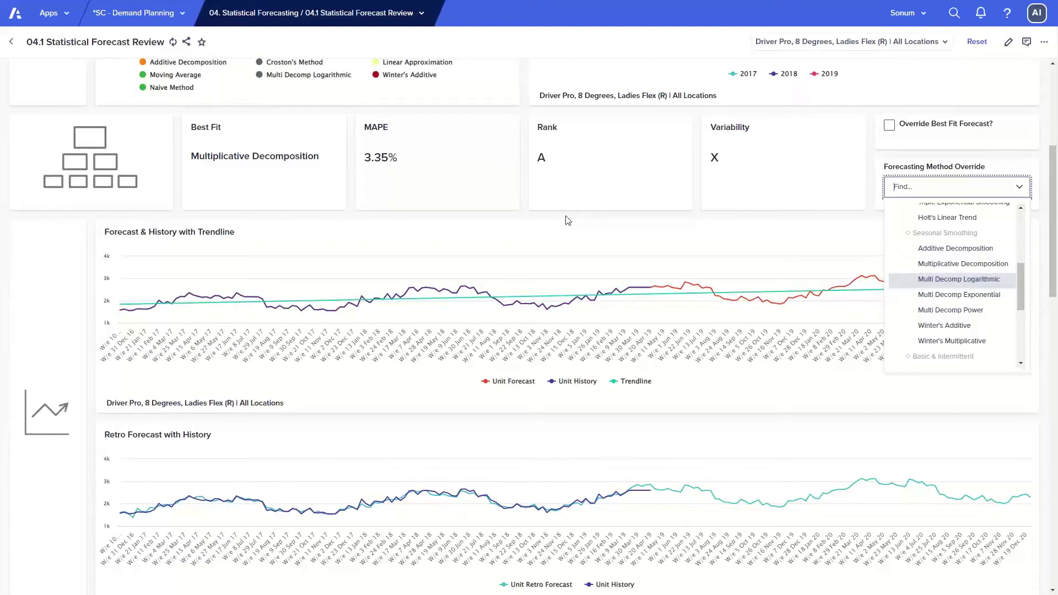
key(Return)
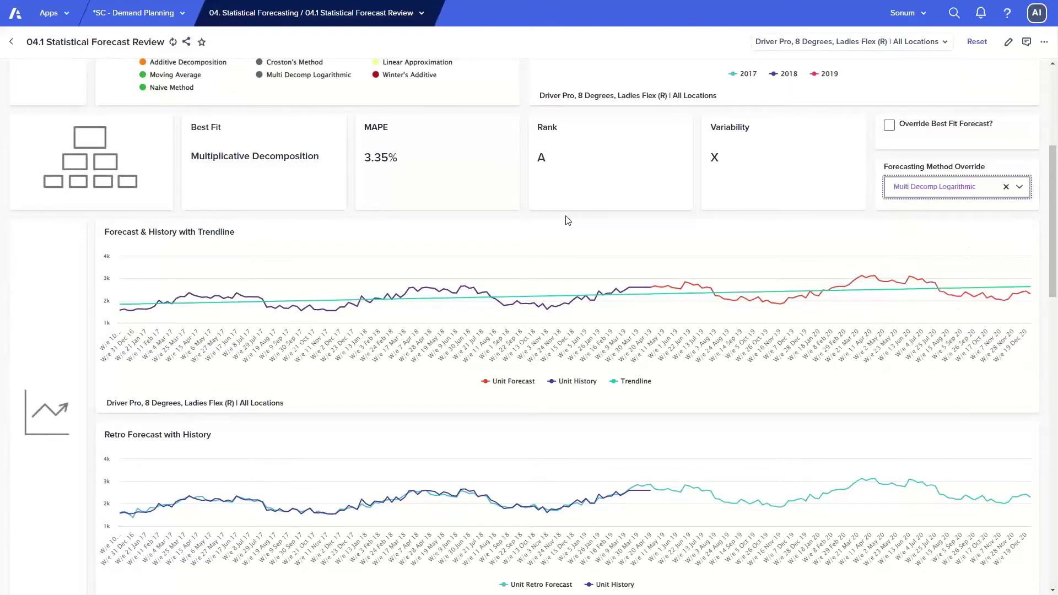
scroll(518, 230, up, 1)
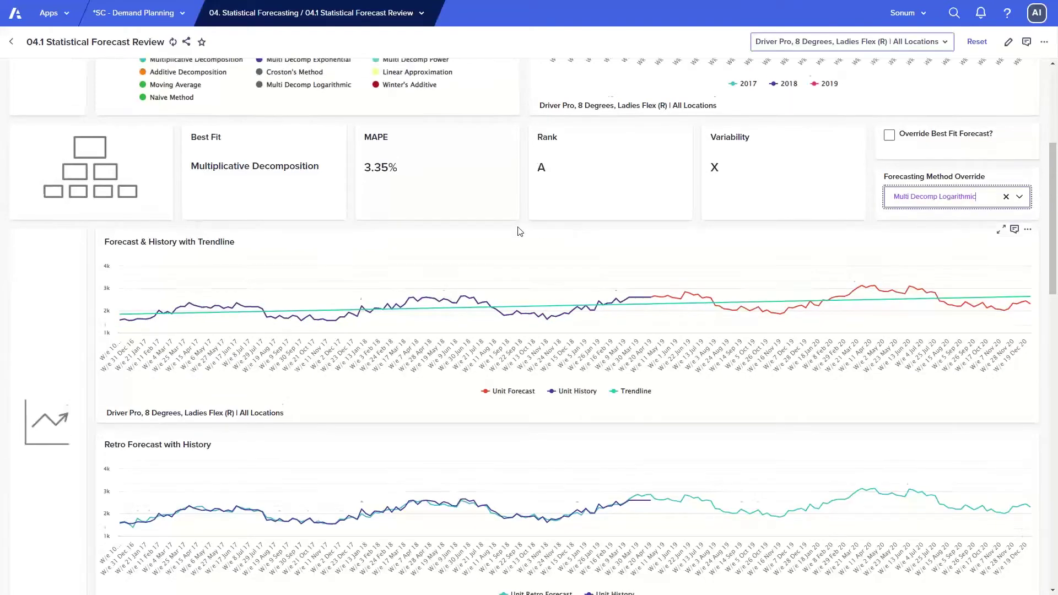
scroll(517, 261, up, 1)
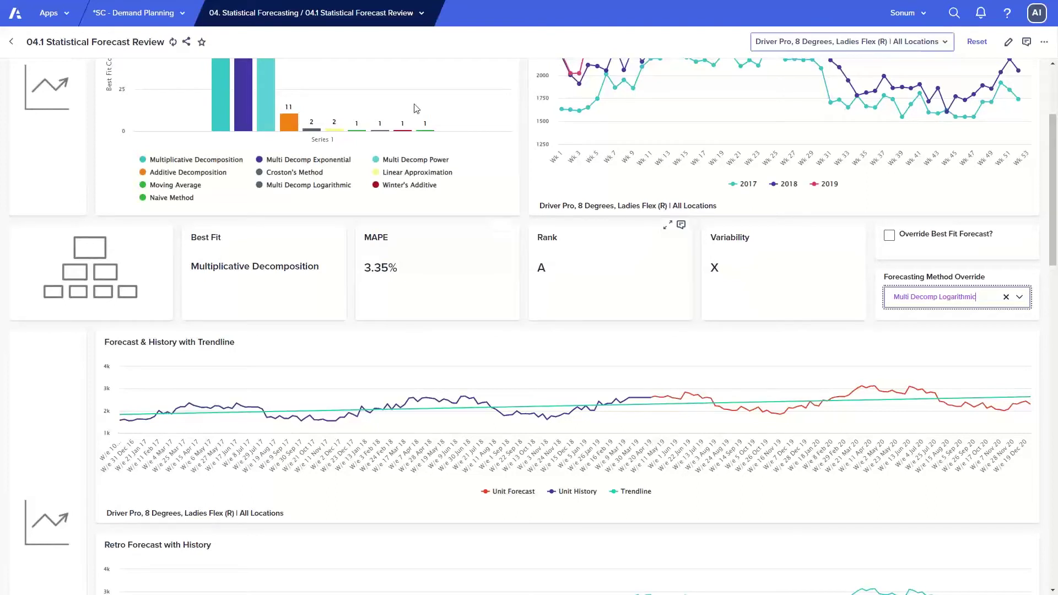
Open the 04.3 Automated Outlier Correction page under Statistical Forecasting and view its chart and outlier settings
click(419, 12)
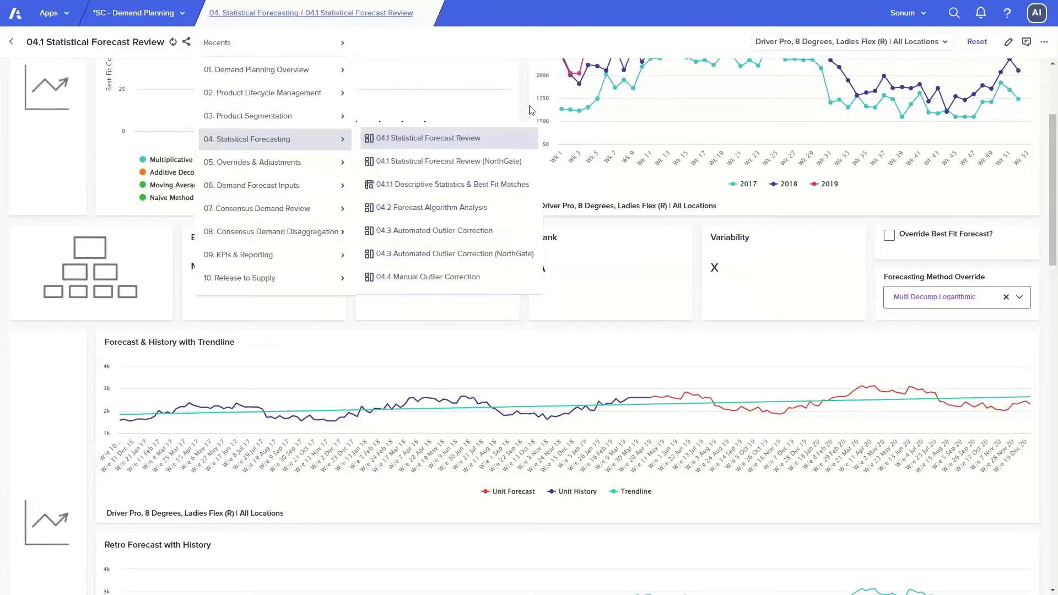
click(520, 238)
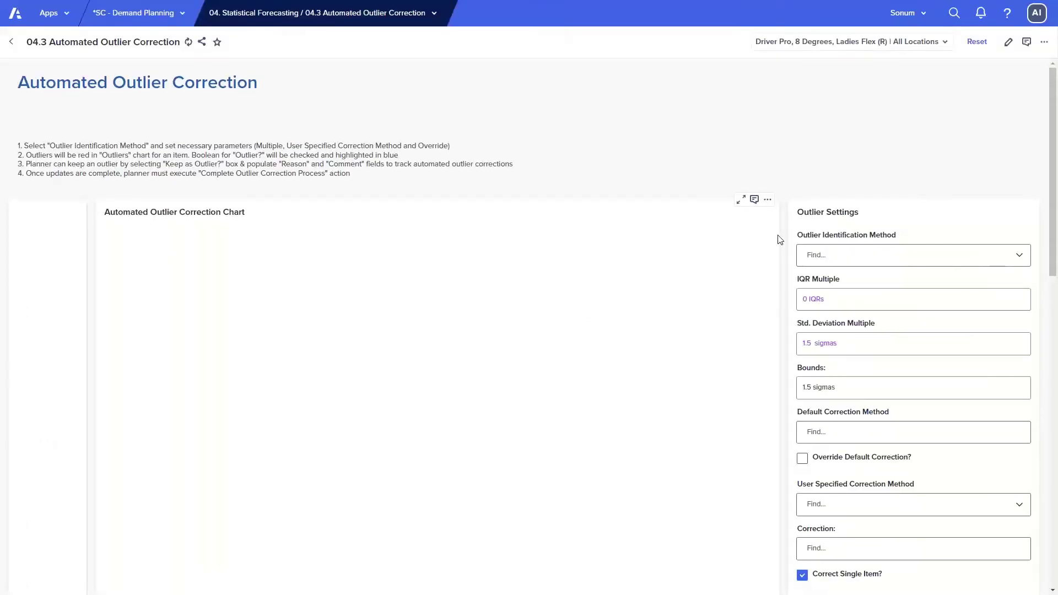
scroll(781, 241, down, 1)
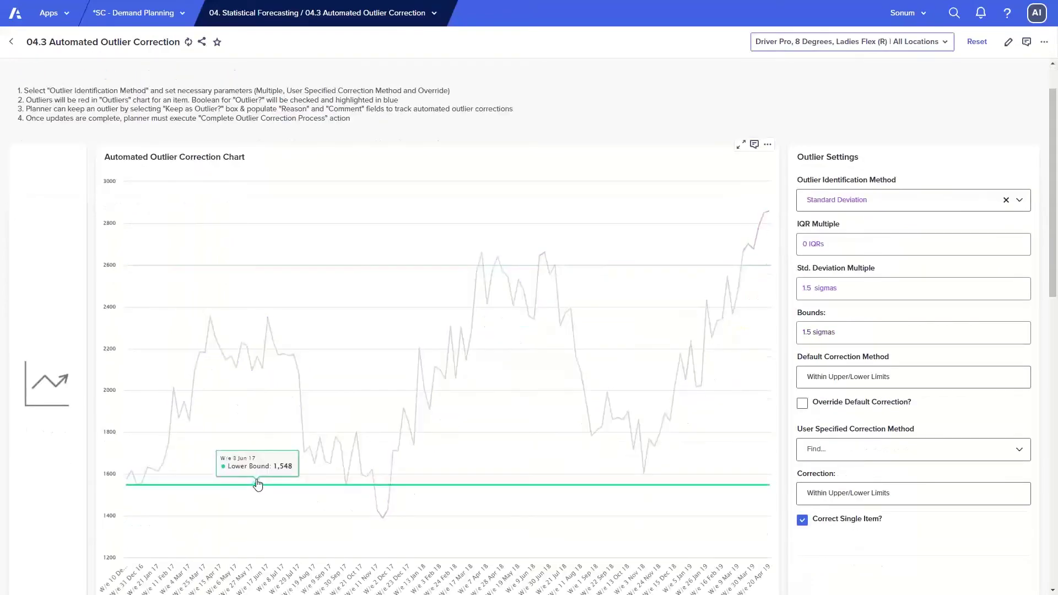
Examine the lower and upper bounds on the Automated Outlier Correction Chart and the global and single-item outlier correction options
mouse_move(396, 504)
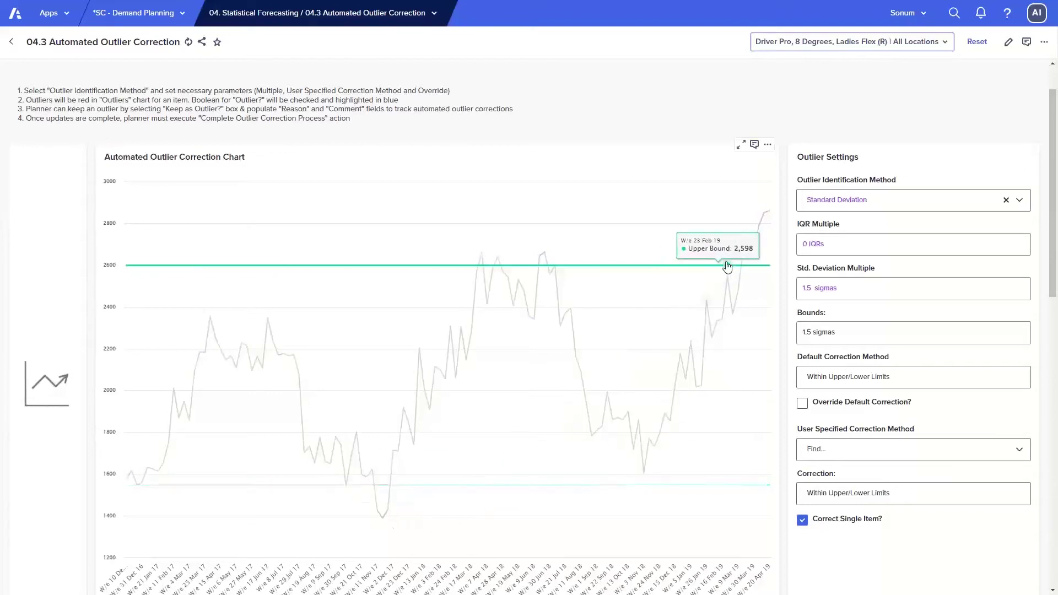
scroll(660, 469, down, 2)
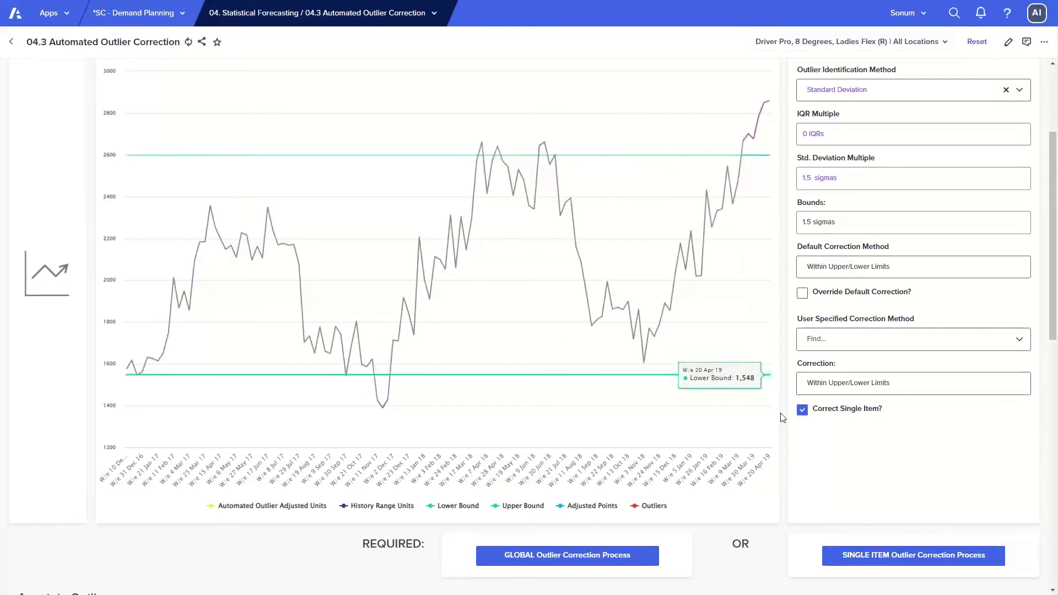
scroll(770, 433, up, 3)
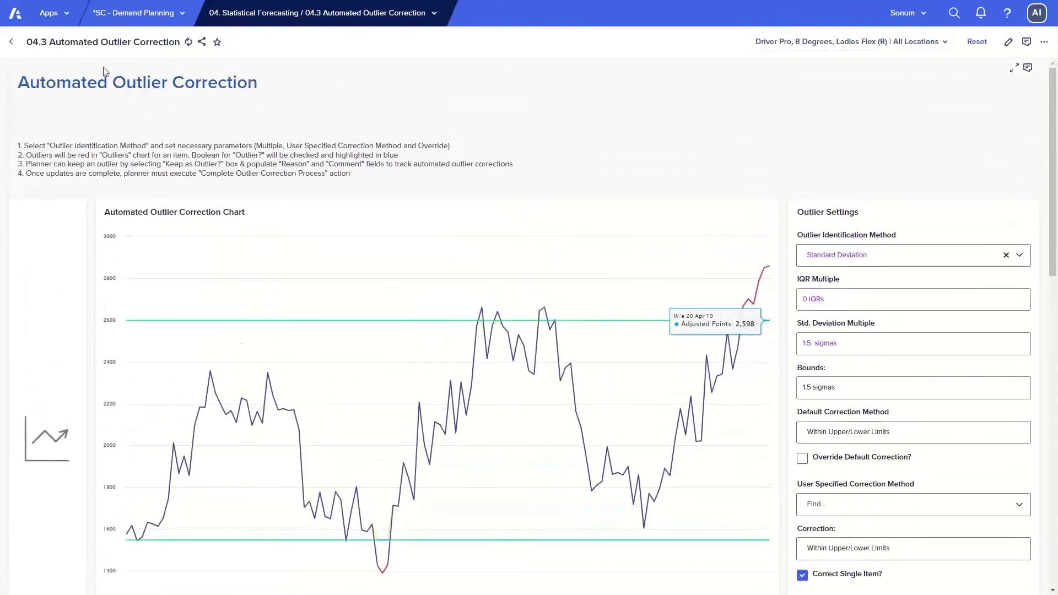
Return to the 01.1 Demand Planning Process overview and open the Revenue Target Setting page under Cross-Functional Forecasts
click(319, 13)
mouse_move(346, 77)
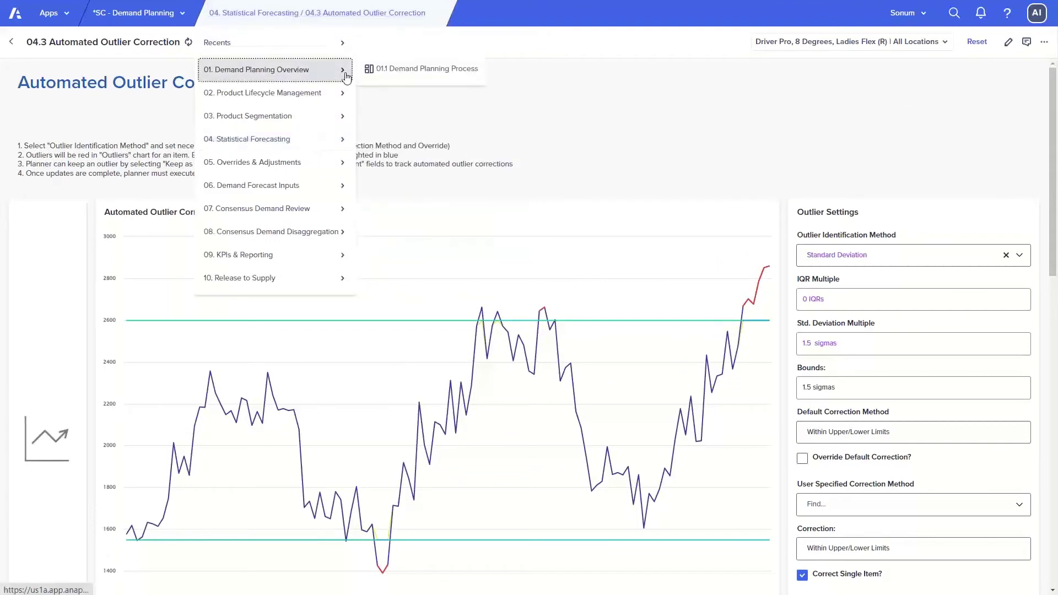
click(403, 69)
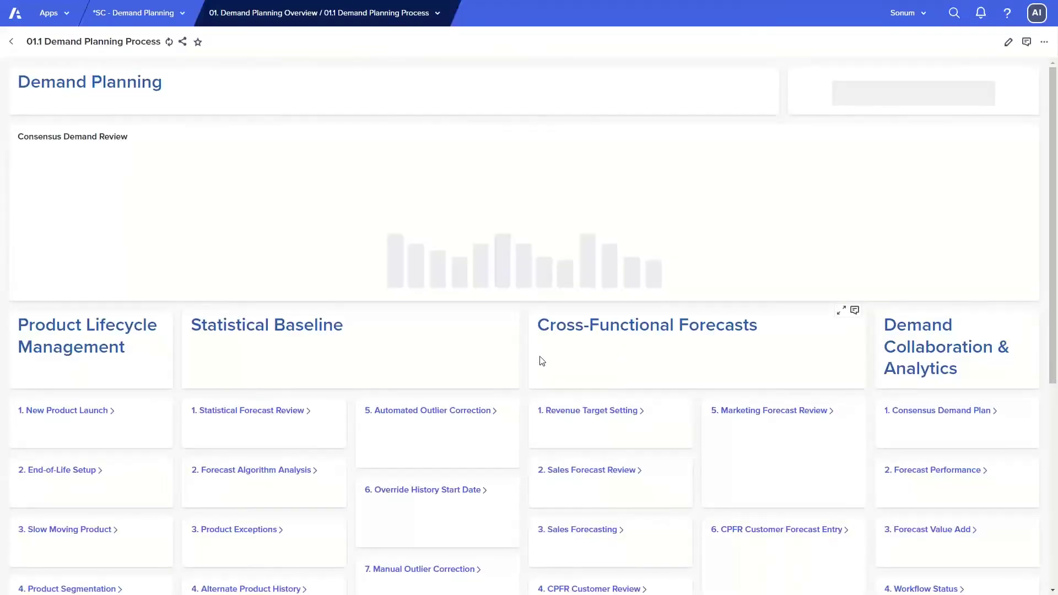
scroll(544, 346, down, 1)
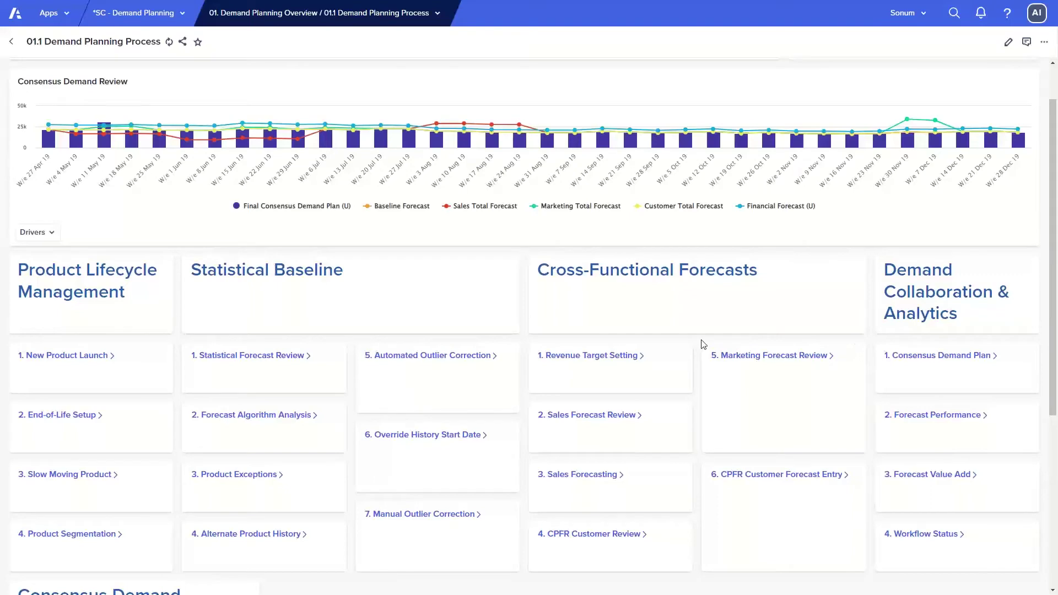
scroll(703, 344, down, 1)
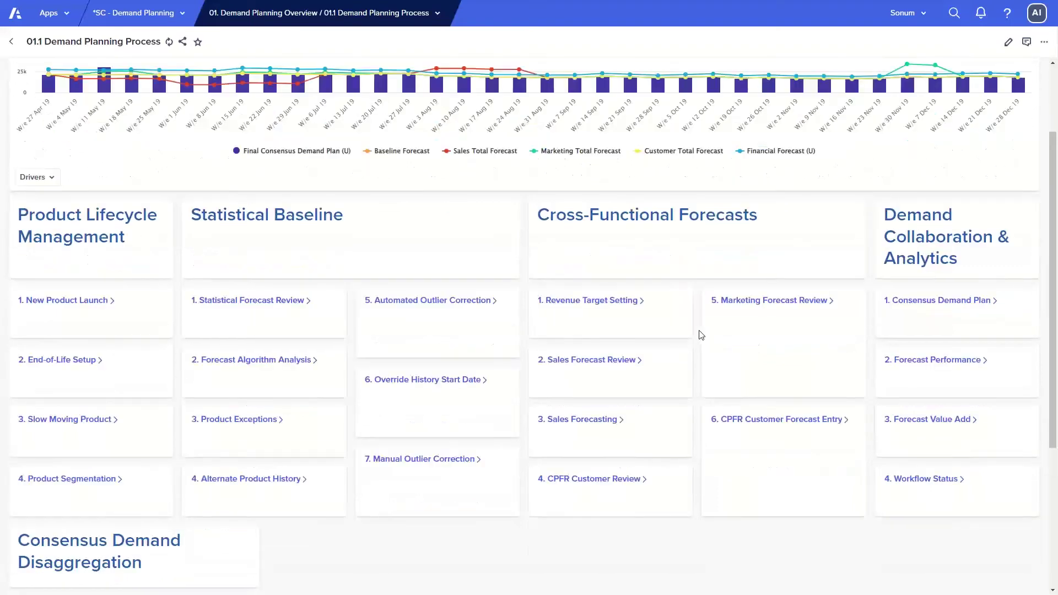
click(606, 308)
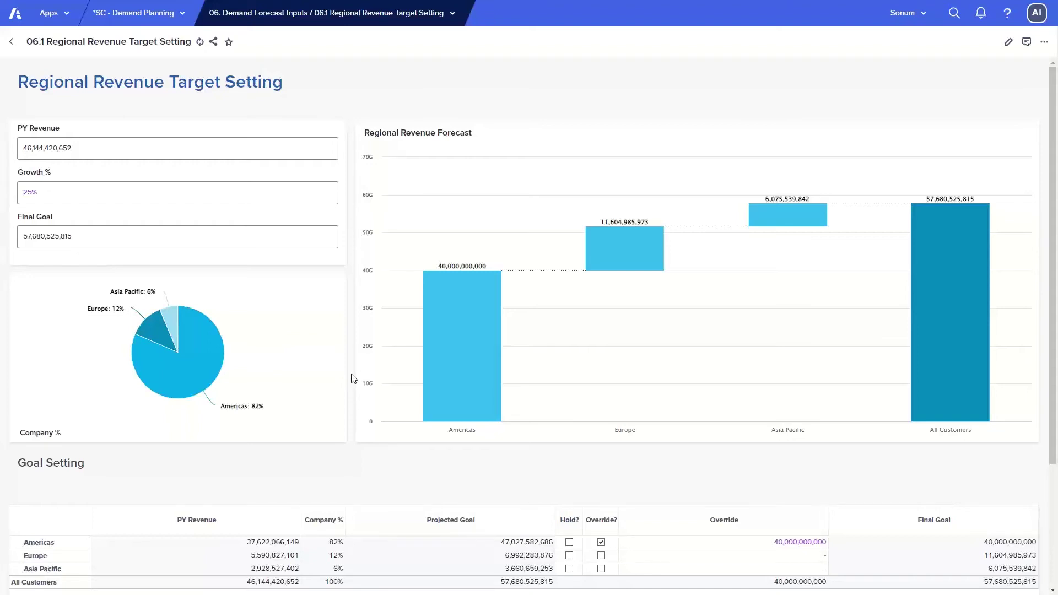
Review the regional revenue forecast and the Goal Setting table, and open the 06.2 Sales Forecasting page
scroll(380, 408, down, 1)
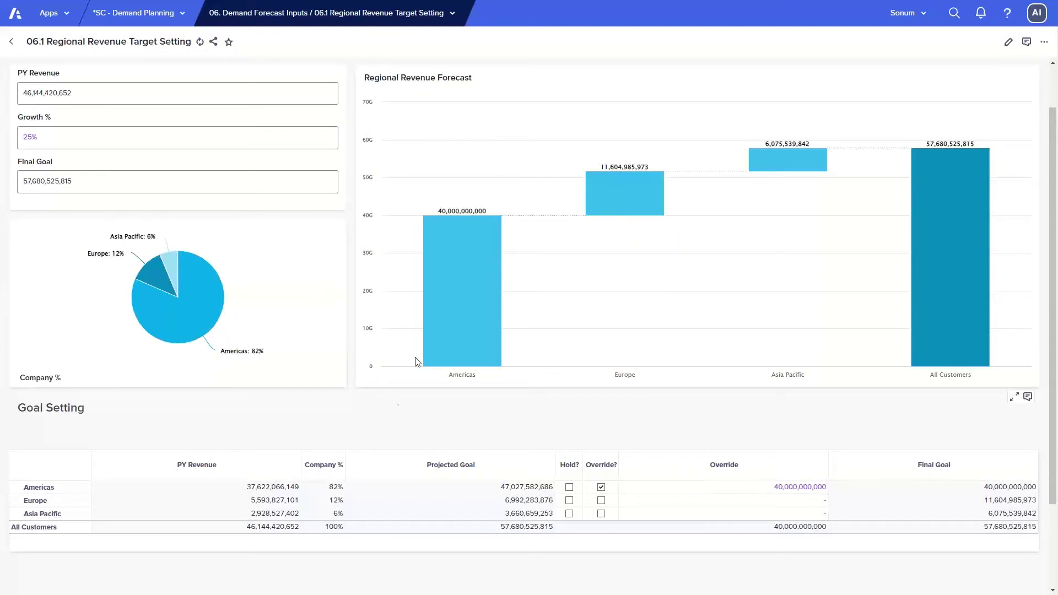
scroll(351, 151, up, 1)
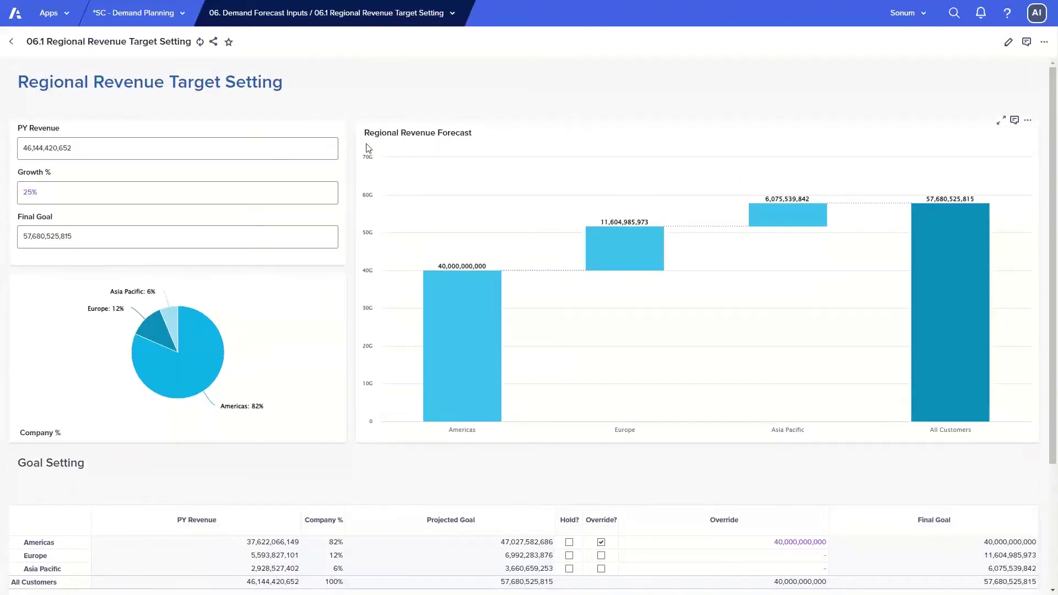
click(450, 20)
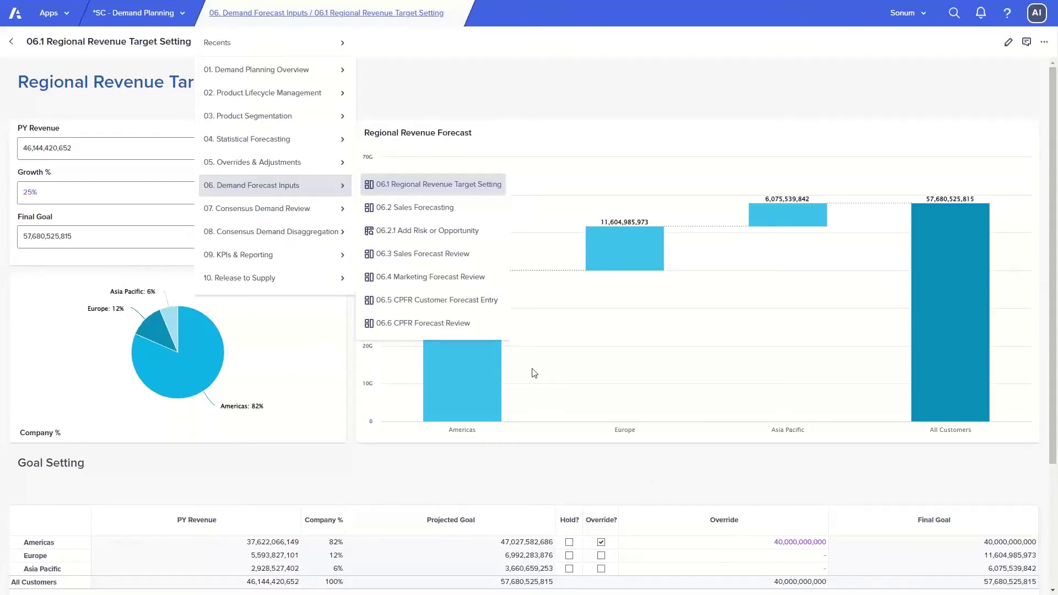
click(446, 214)
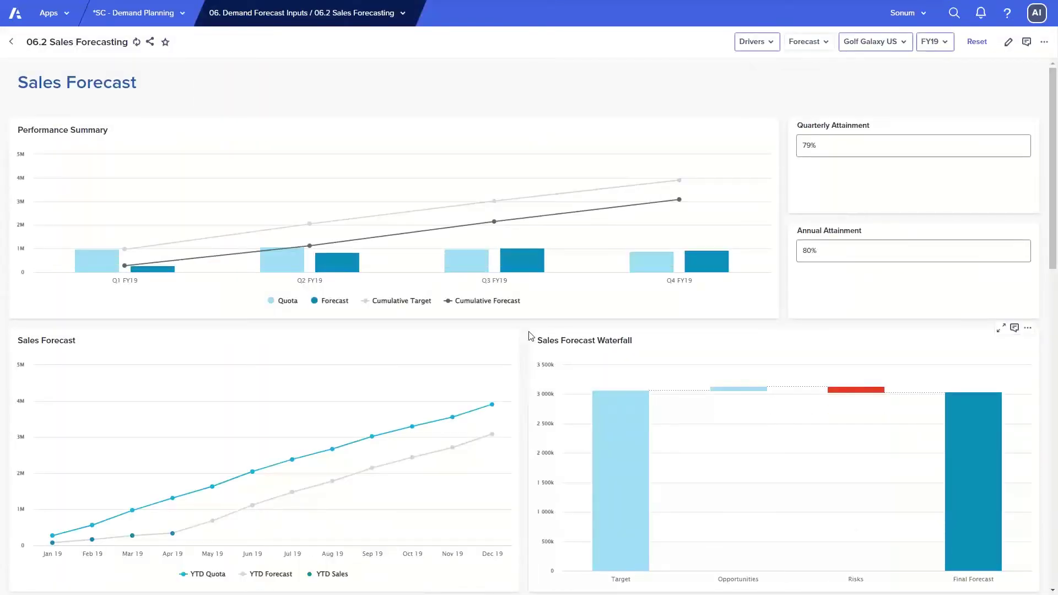
Examine the sales forecast charts, the waterfall and the Sales Risks/Opportunities Adjustments table
scroll(530, 336, down, 5)
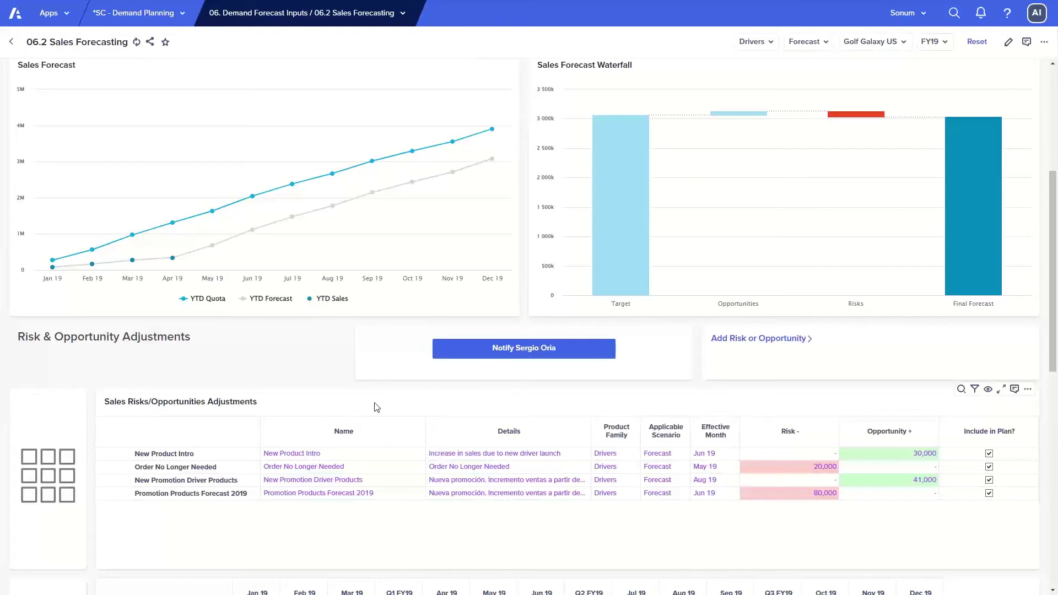
scroll(113, 347, down, 1)
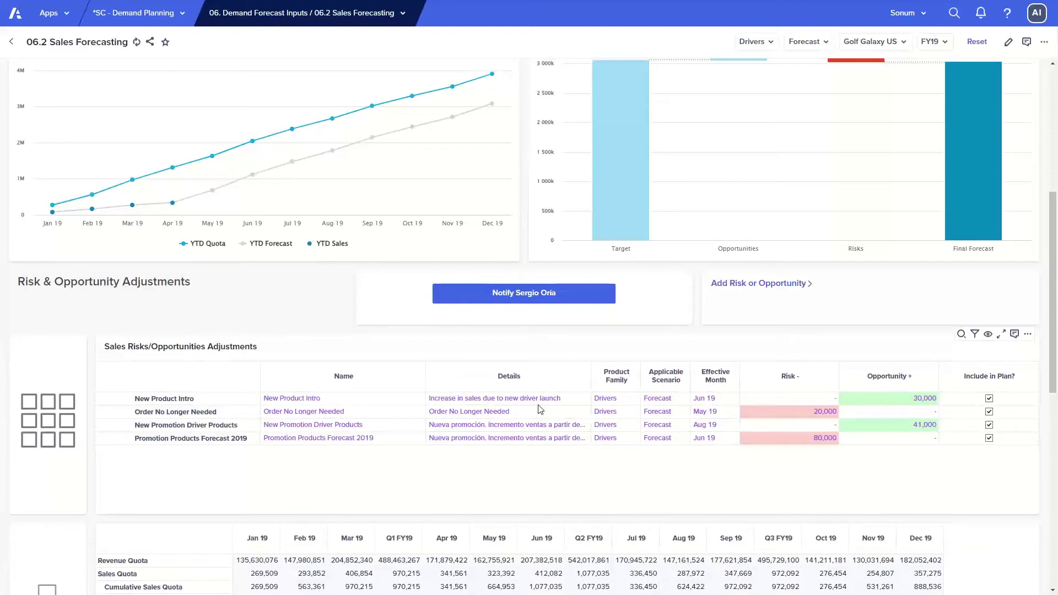
scroll(533, 215, up, 5)
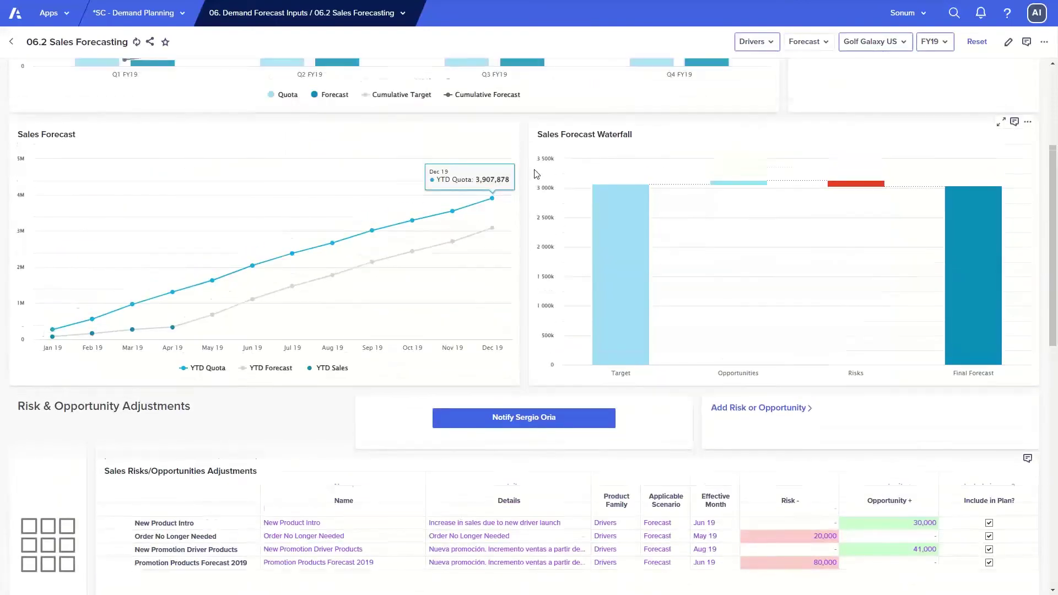
scroll(701, 270, up, 1)
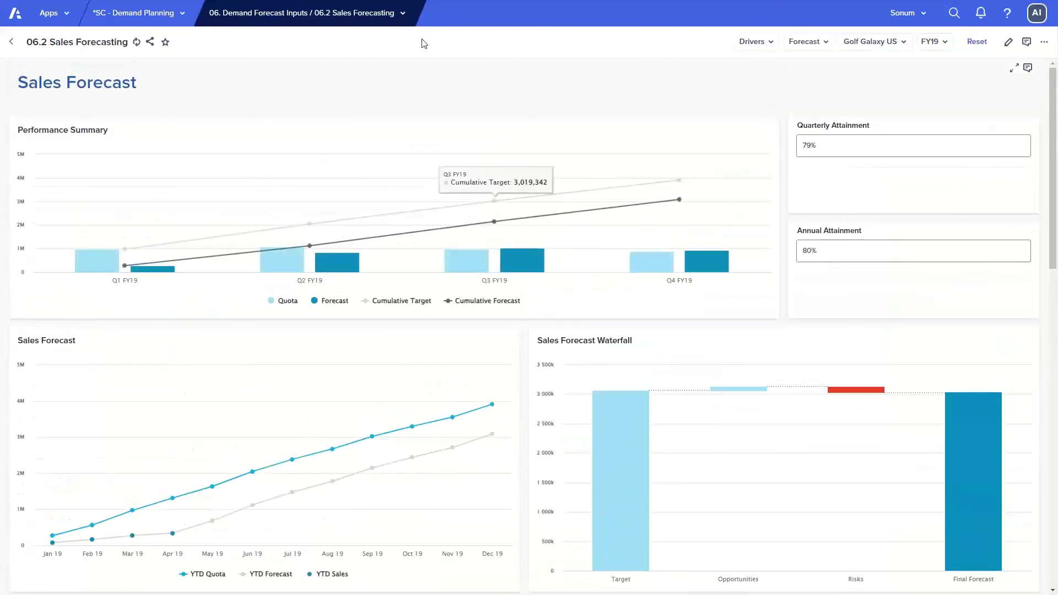
Open the 06.4 Marketing Forecast Review page and examine its promo summary, Marketing Promo Review table and Forecast with Lift chart
click(394, 13)
click(440, 276)
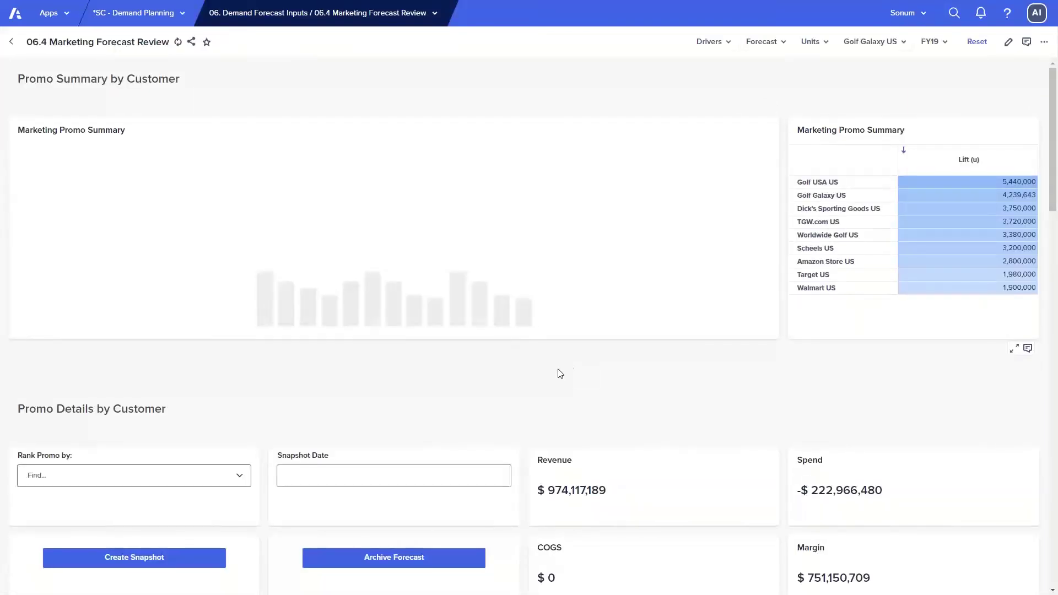
scroll(559, 373, down, 2)
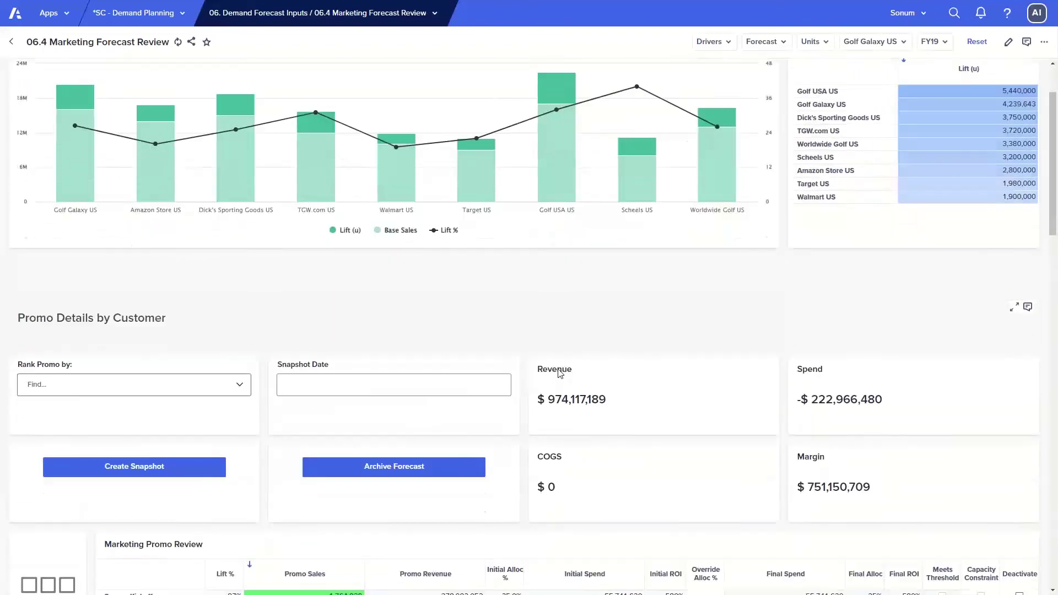
scroll(560, 374, down, 4)
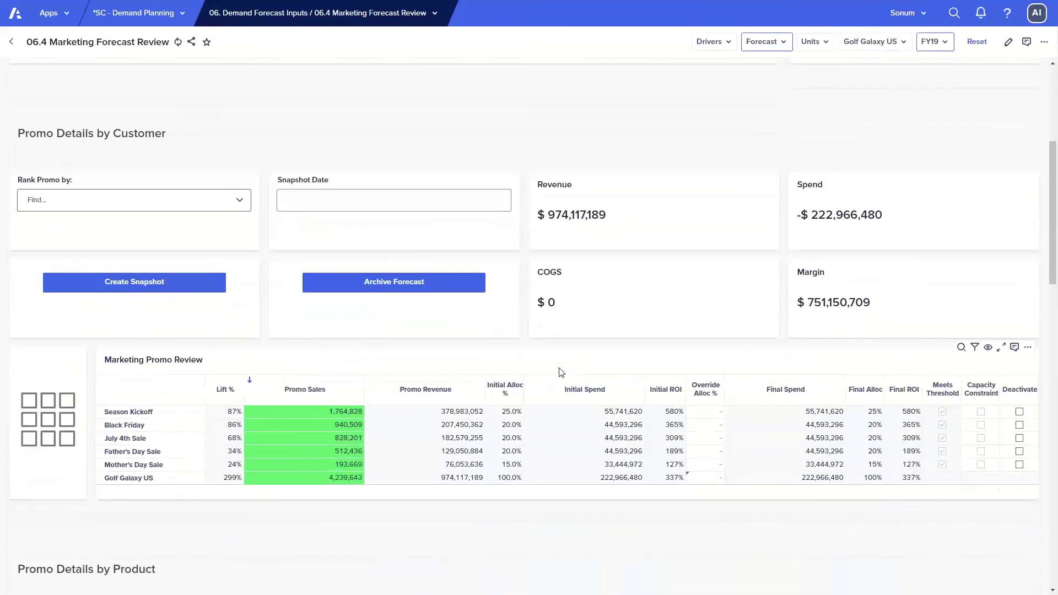
scroll(560, 372, down, 2)
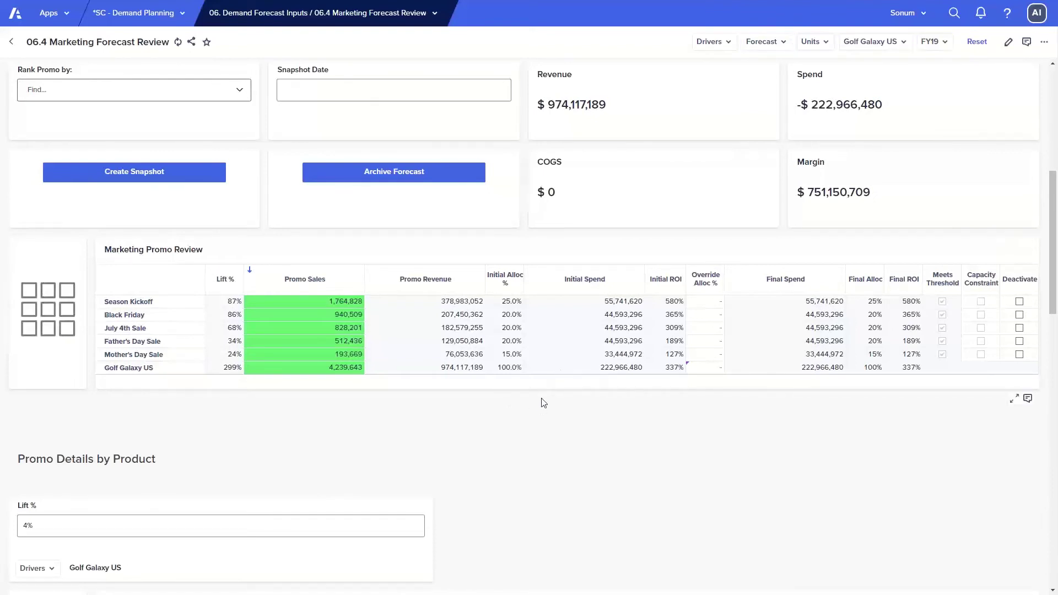
scroll(543, 403, down, 4)
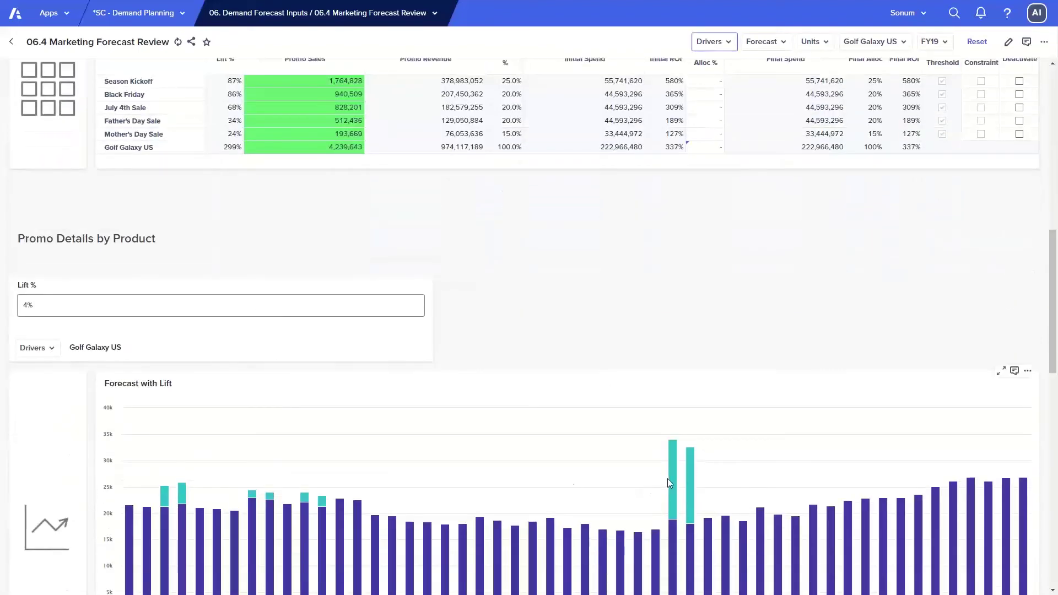
scroll(729, 209, down, 1)
scroll(729, 212, down, 1)
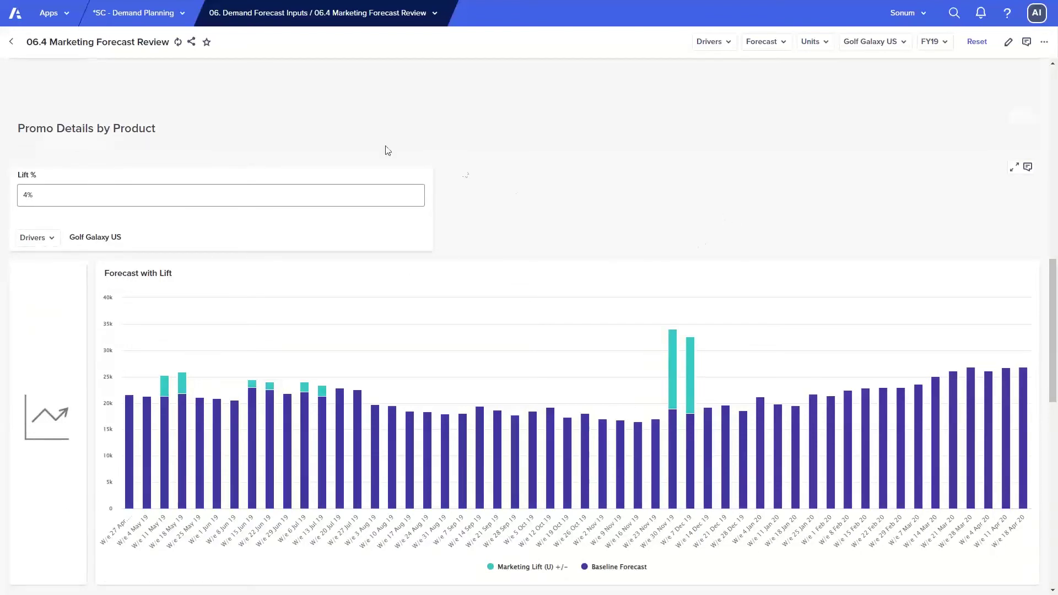
Open the 07.1 Consensus Demand Plan page under Consensus Demand Review
scroll(509, 170, up, 1)
click(408, 18)
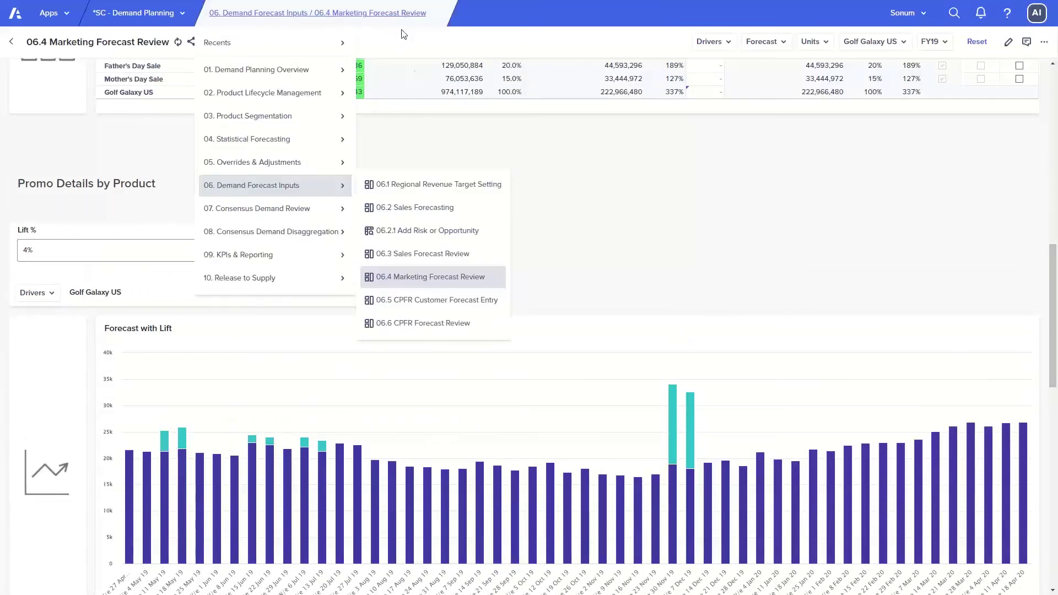
mouse_move(311, 212)
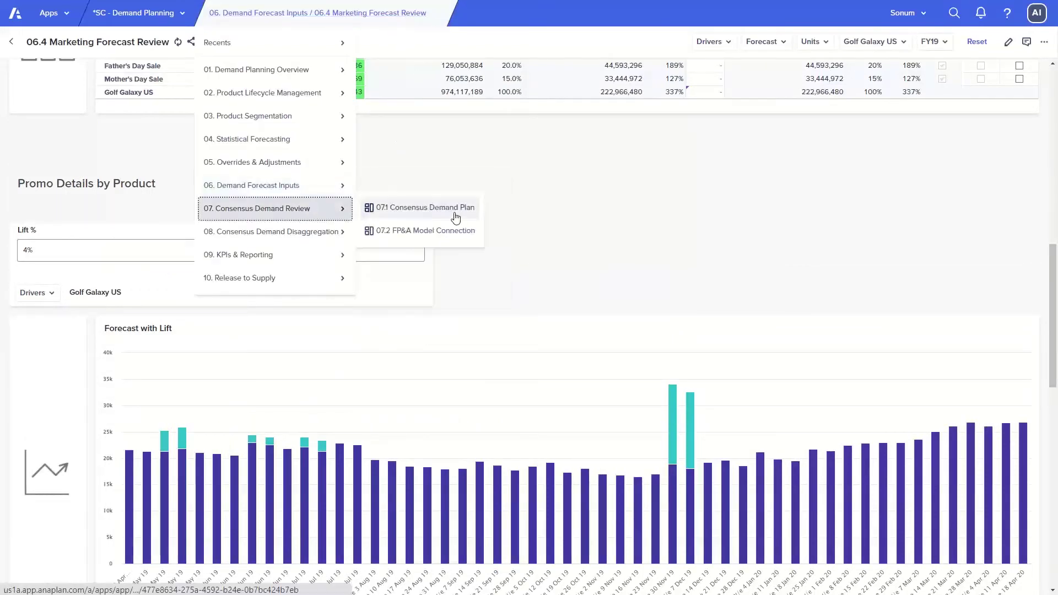
click(385, 208)
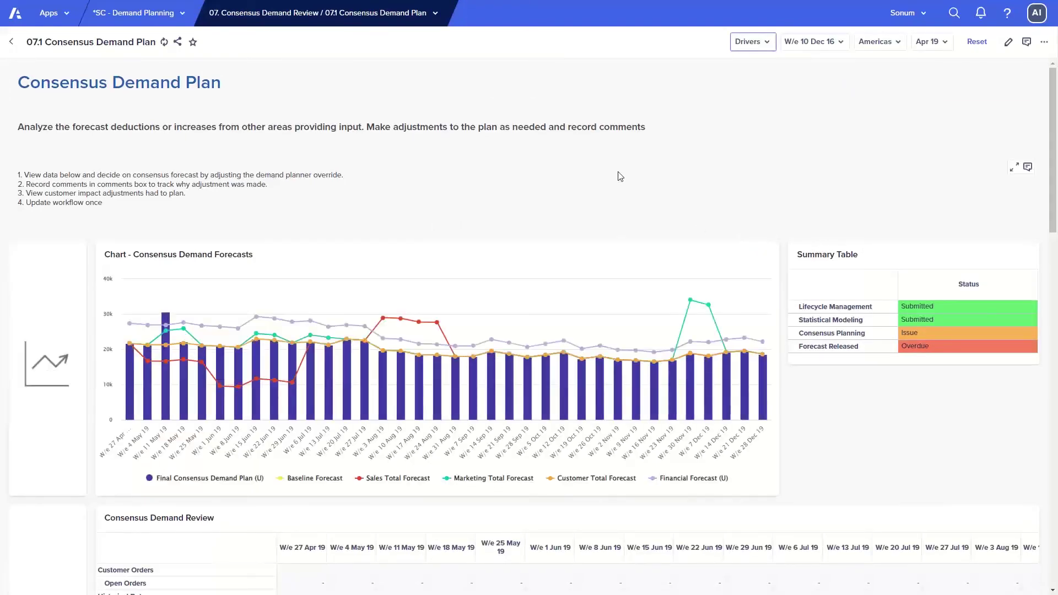
Examine the consensus forecasts chart and Consensus Demand Review table, and select all four statuses in the Summary Table
scroll(716, 276, down, 1)
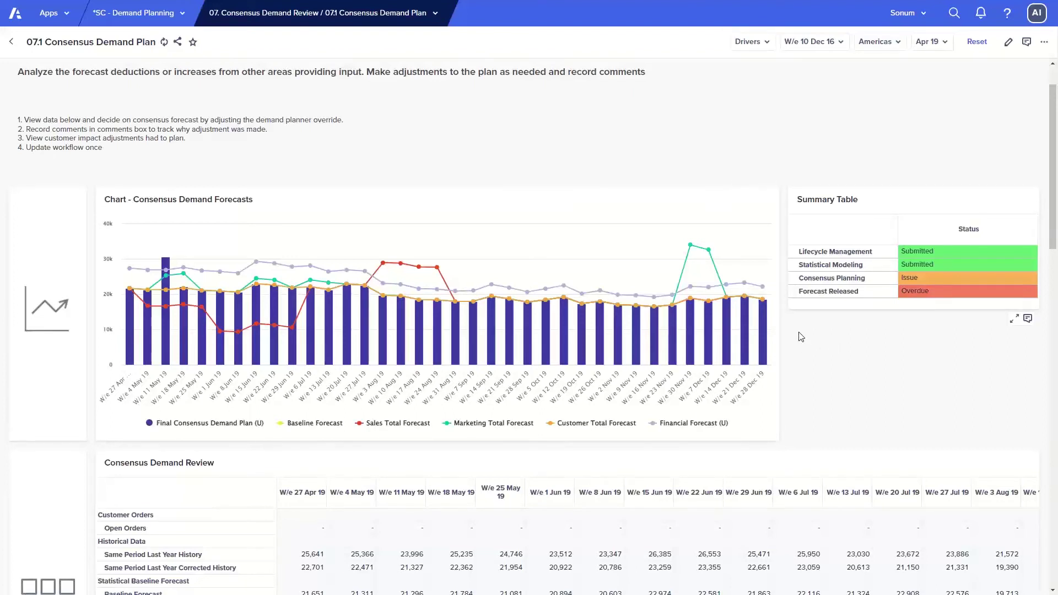
scroll(801, 337, down, 3)
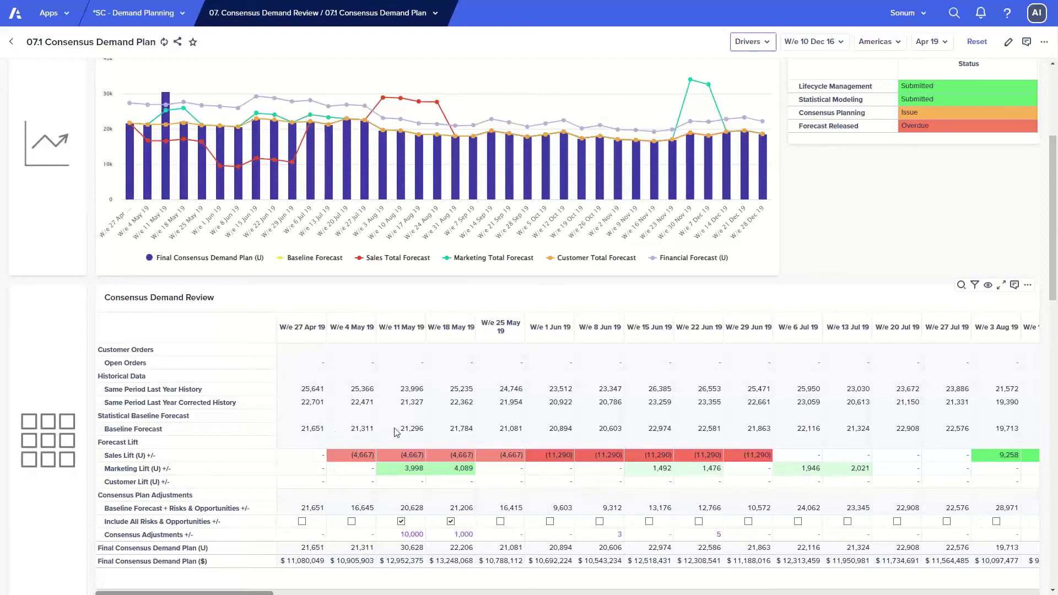
click(684, 432)
scroll(781, 272, up, 1)
drag(882, 141, 881, 181)
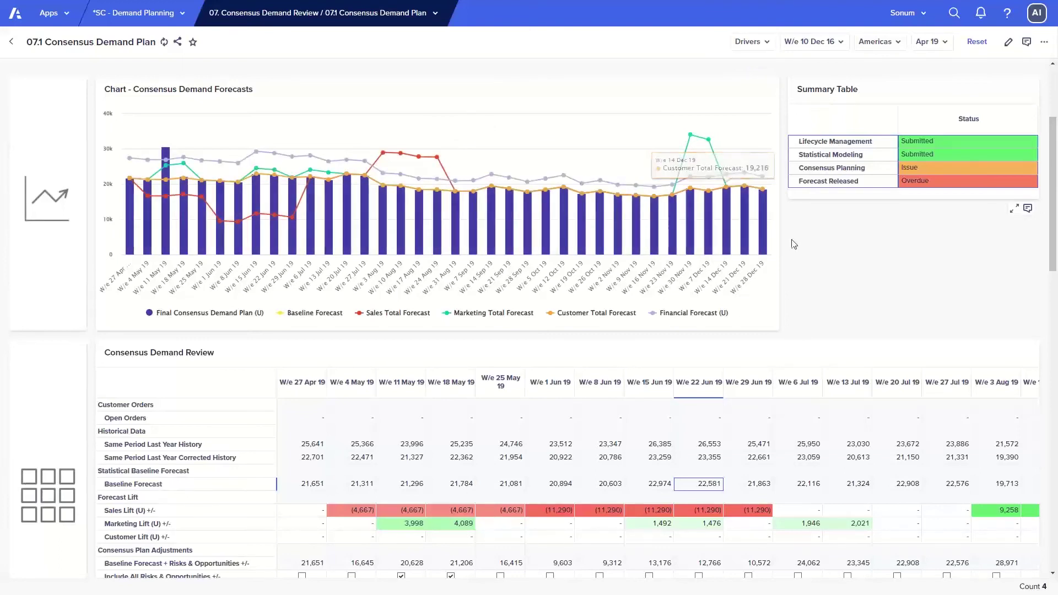
Open the 09.1 Forecast Performance page under KPIs & Reporting and examine the history forecast comparison, archive table and archived forecast snapshots
click(411, 14)
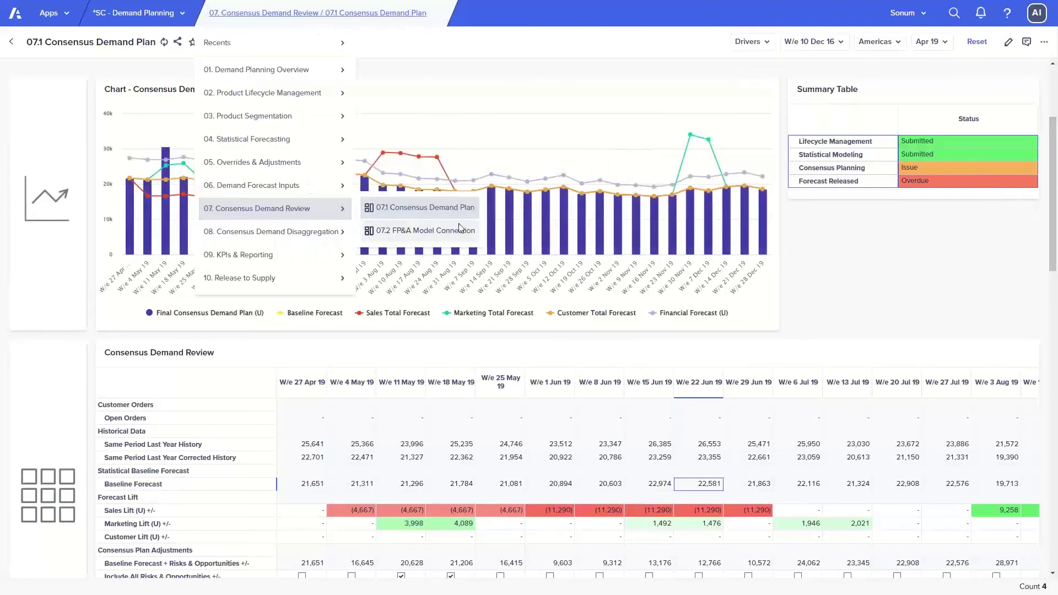
mouse_move(306, 256)
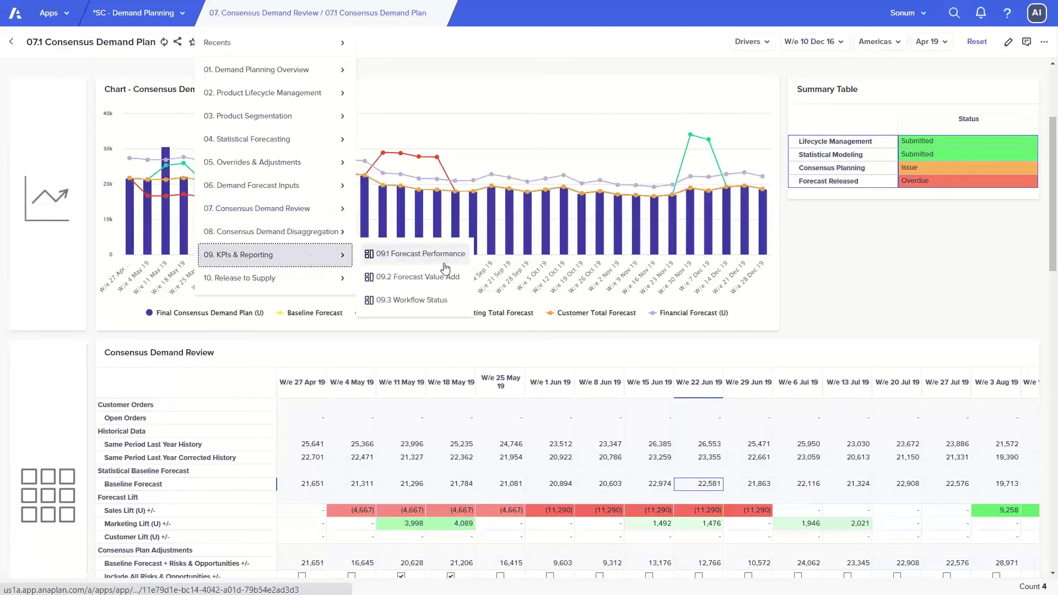
click(430, 254)
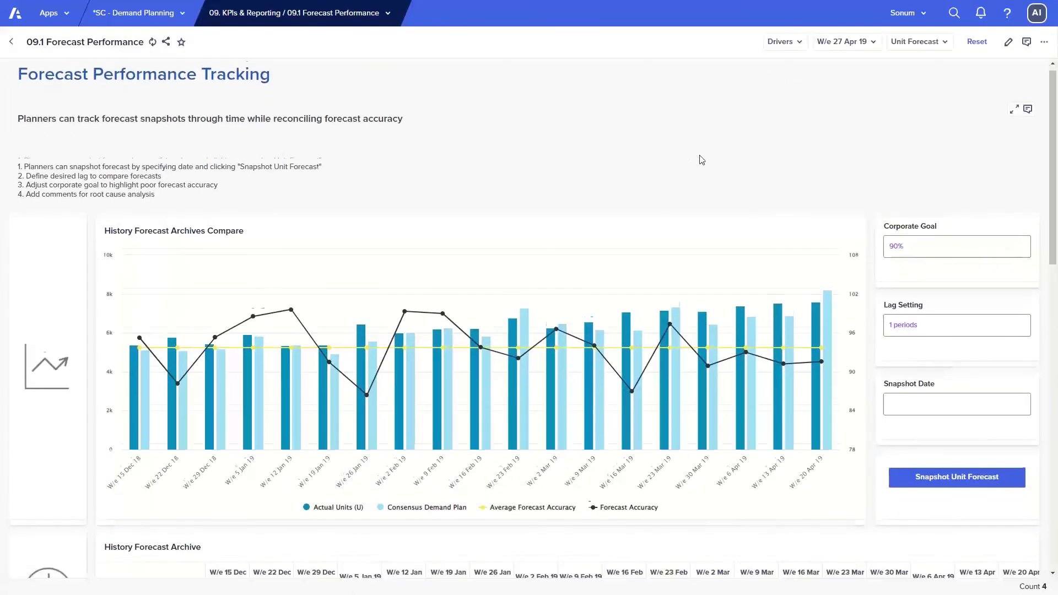
scroll(702, 160, down, 2)
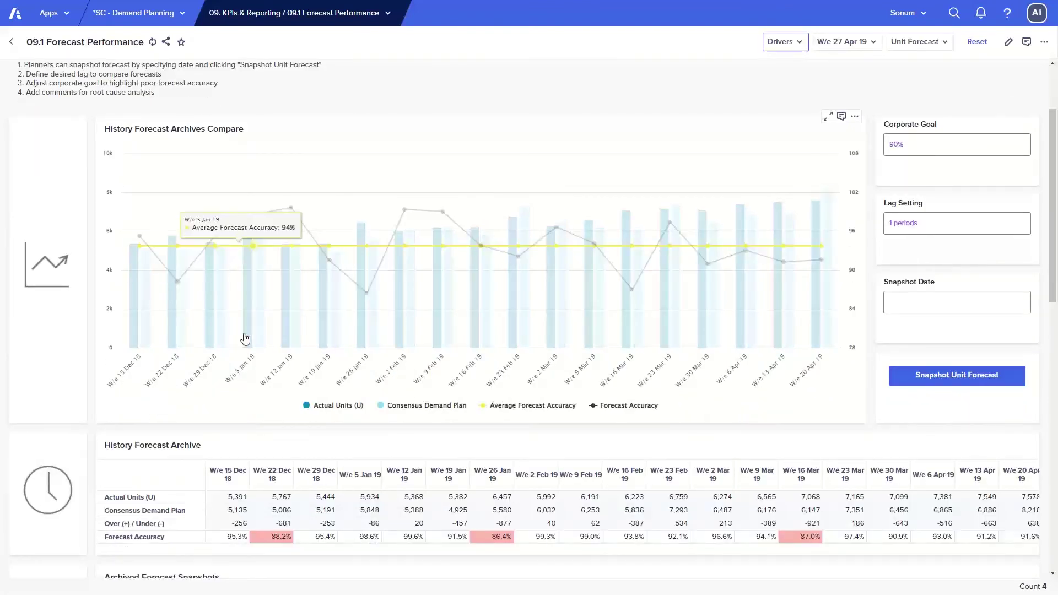
scroll(245, 339, down, 1)
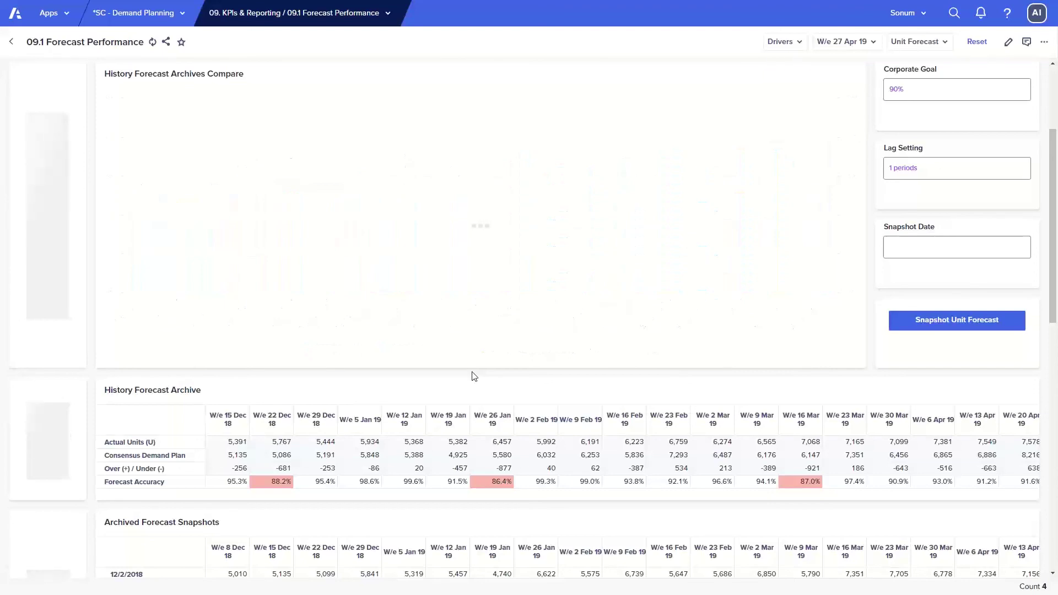
scroll(478, 374, down, 3)
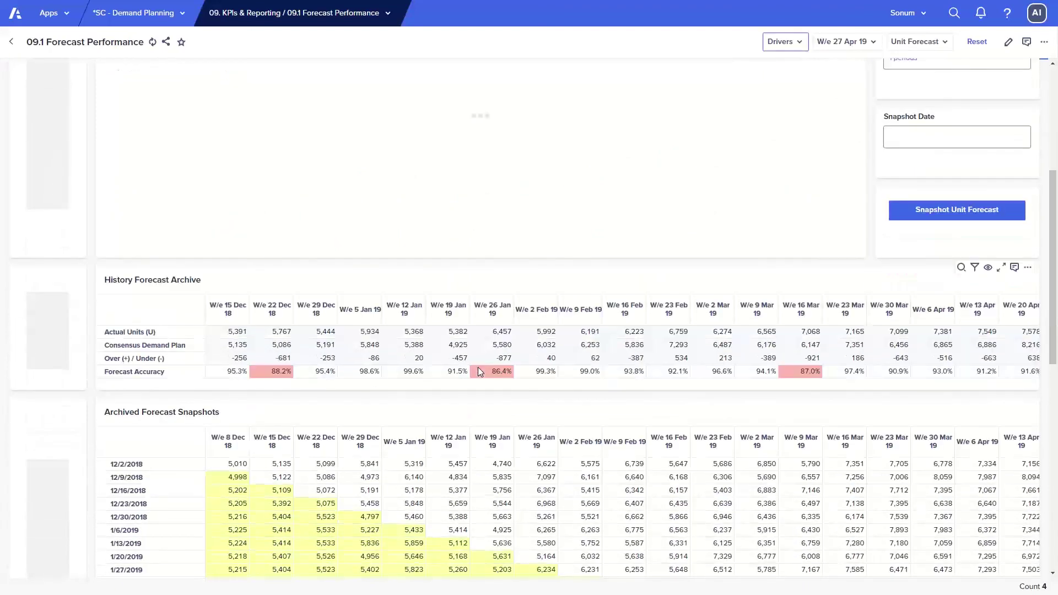